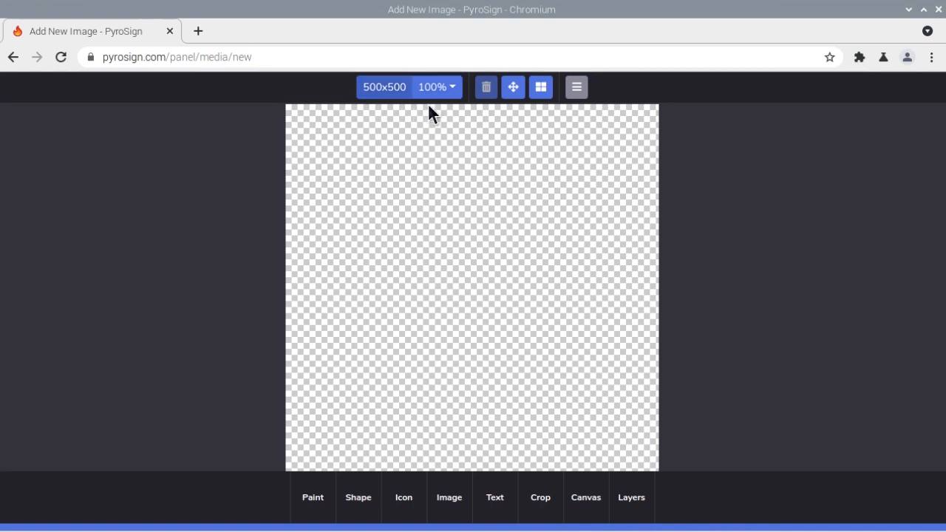
Review the available zoom levels and the general file and editing commands for the blank canvas.
{"action": "left_click", "coordinate": [453, 90]}
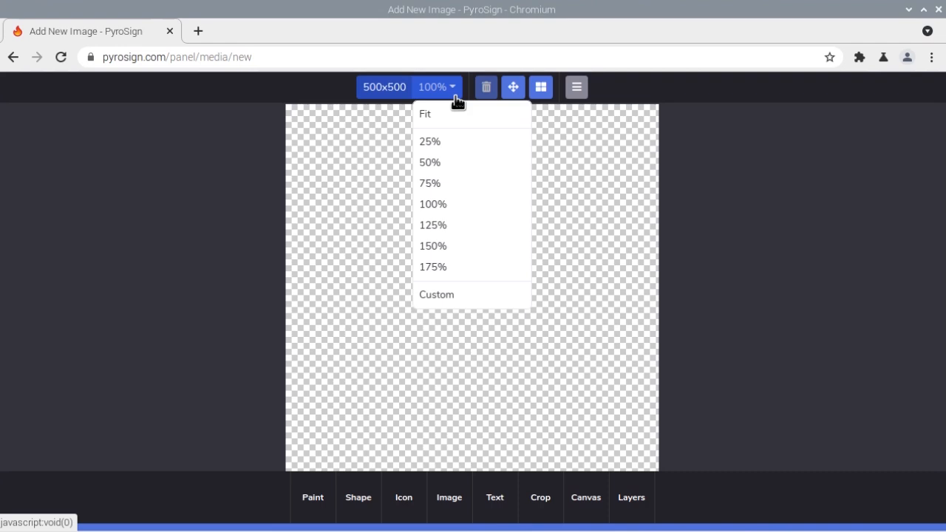
{"action": "left_click", "coordinate": [455, 95]}
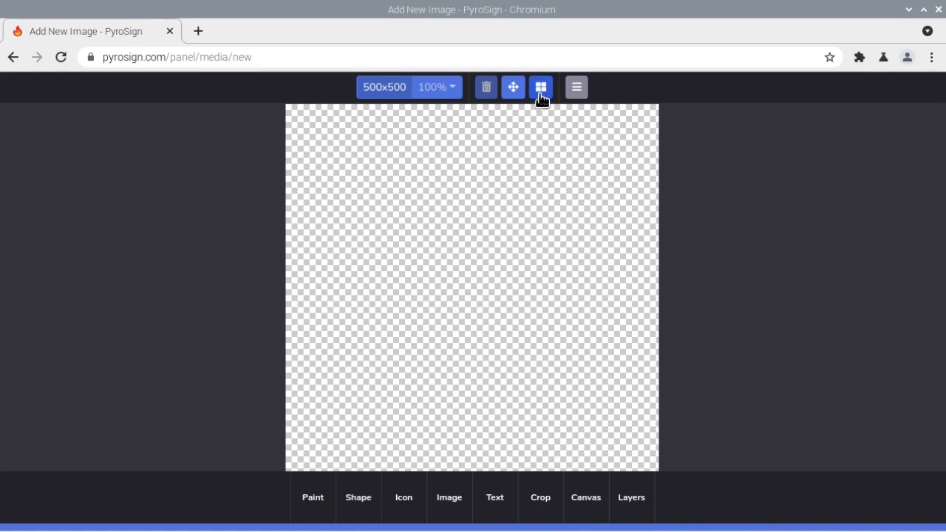
{"action": "left_click", "coordinate": [577, 87]}
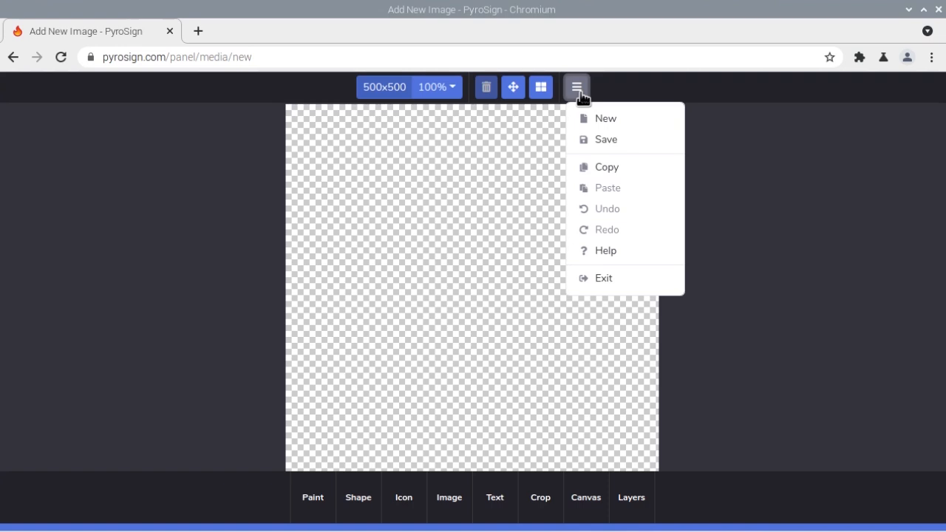
{"action": "left_click", "coordinate": [577, 88]}
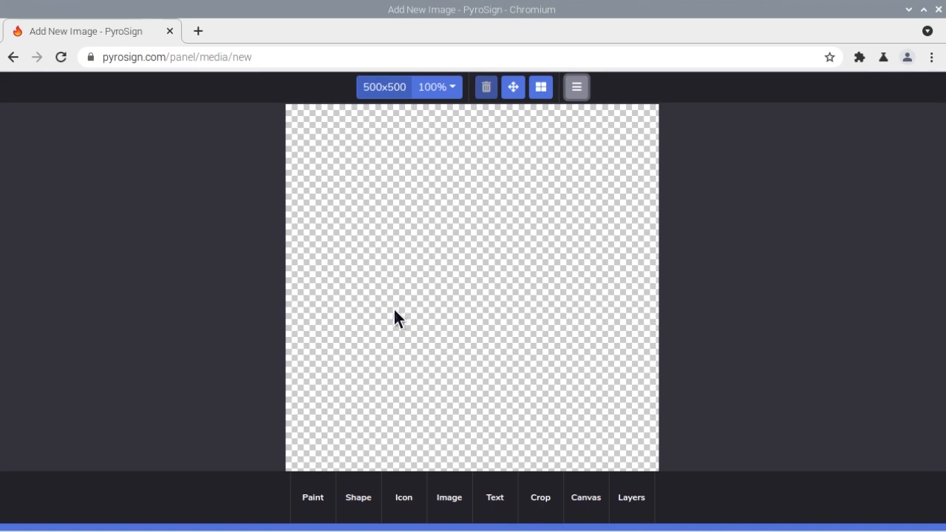
Examine the Paint tools, including the brush colour and brush size settings, and leave them without painting.
{"action": "left_click", "coordinate": [313, 510]}
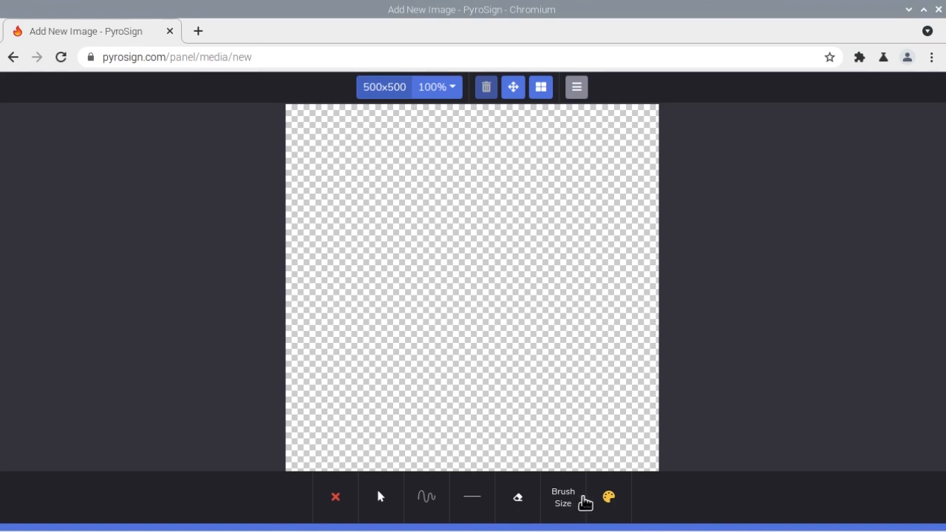
{"action": "left_click", "coordinate": [607, 500]}
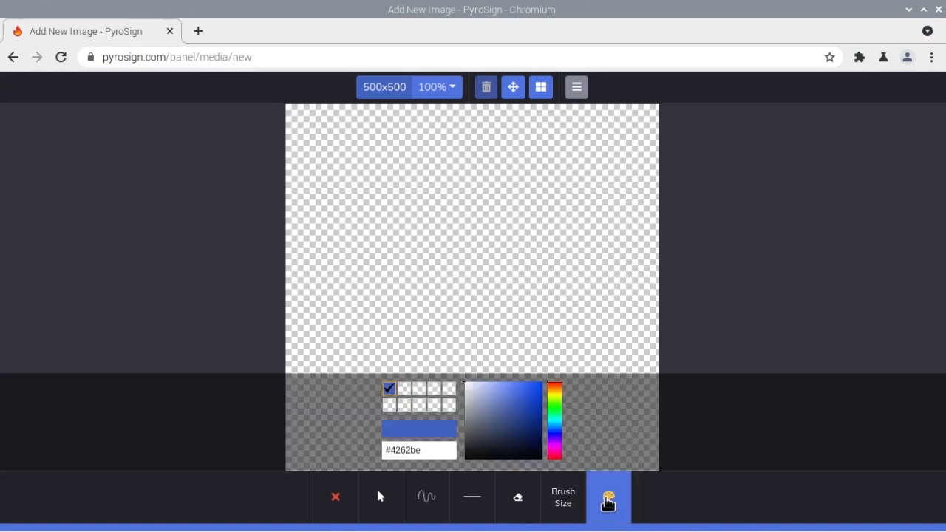
{"action": "left_click", "coordinate": [566, 508]}
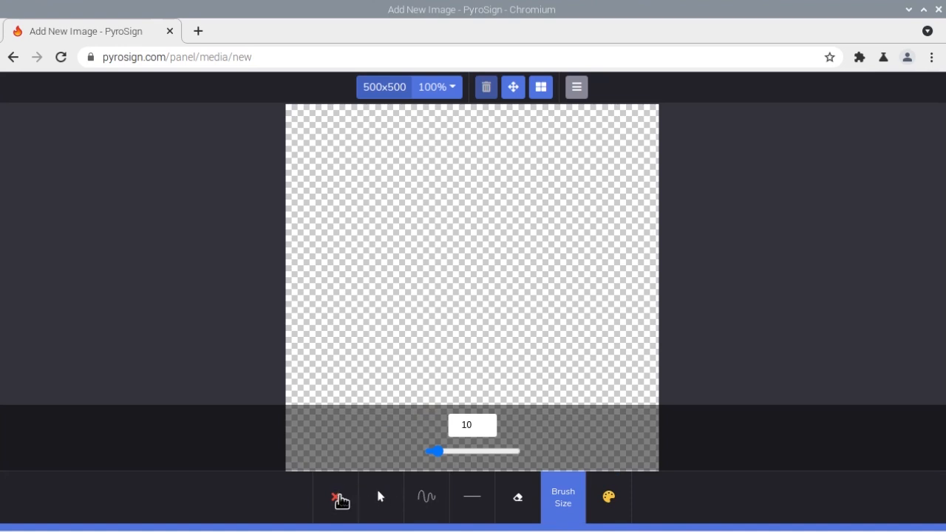
{"action": "left_click", "coordinate": [338, 498]}
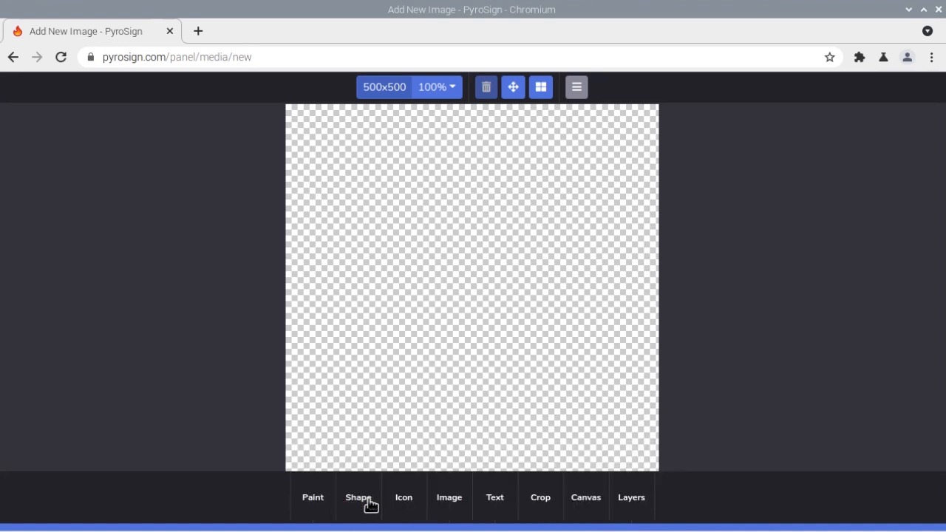
Examine the Shape tools, including the info, stroke size and fill and stroke colour settings.
{"action": "left_click", "coordinate": [358, 499]}
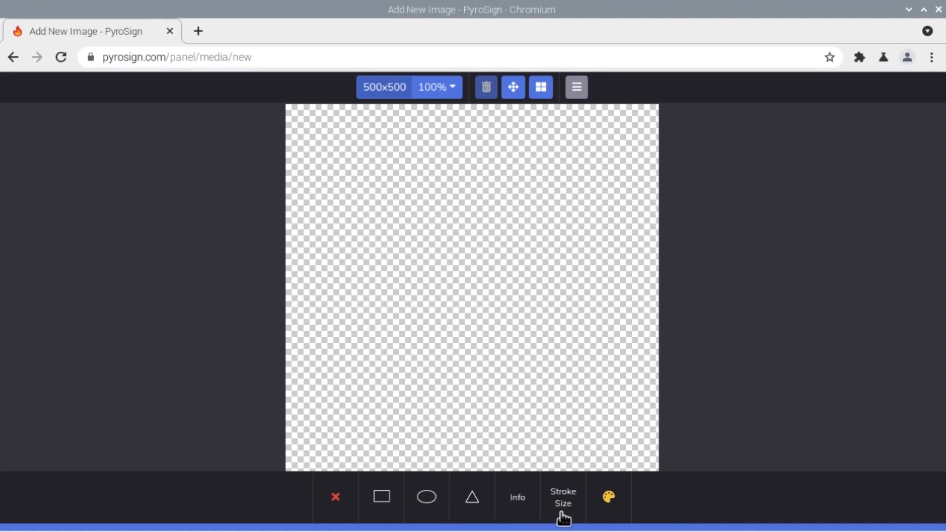
{"action": "left_click", "coordinate": [531, 517]}
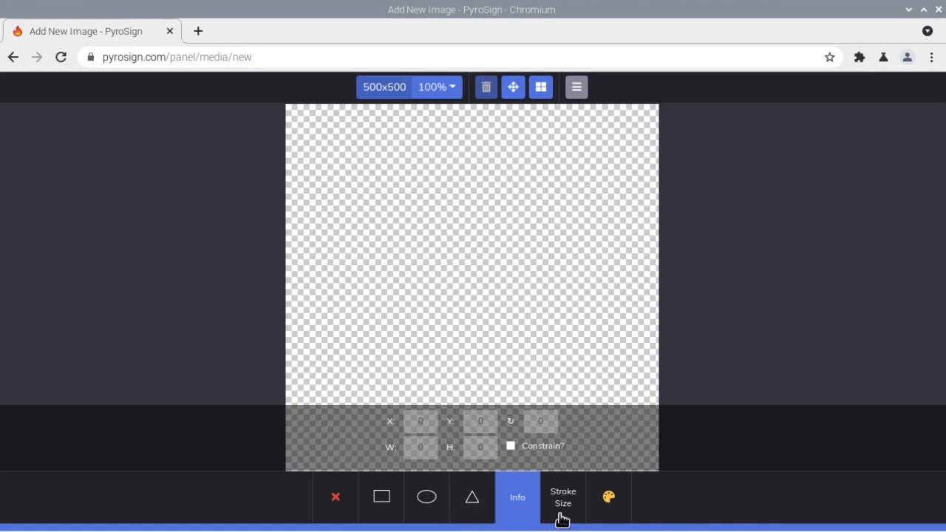
{"action": "left_click", "coordinate": [561, 518]}
{"action": "left_click", "coordinate": [607, 519]}
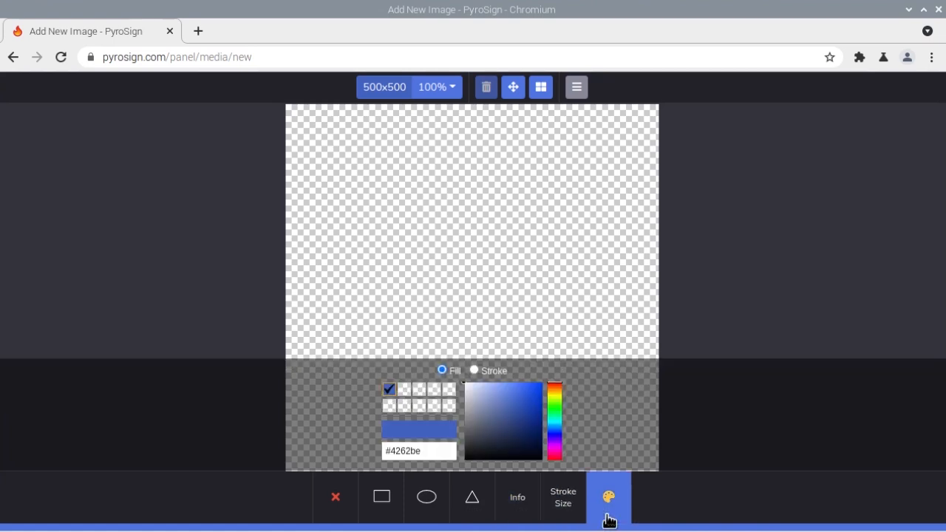
{"action": "left_click", "coordinate": [329, 508]}
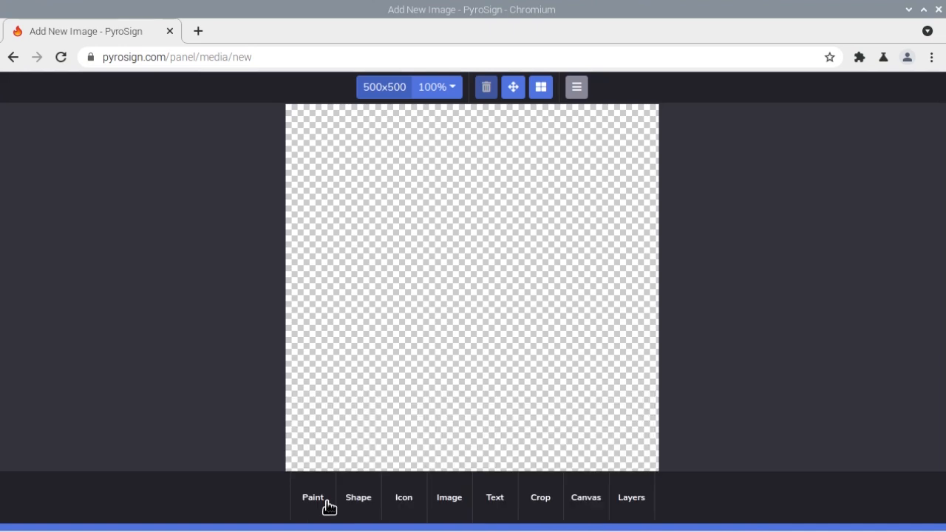
Look through the whole range of Icon symbols and their info, stroke size and colour settings.
{"action": "left_click", "coordinate": [404, 508]}
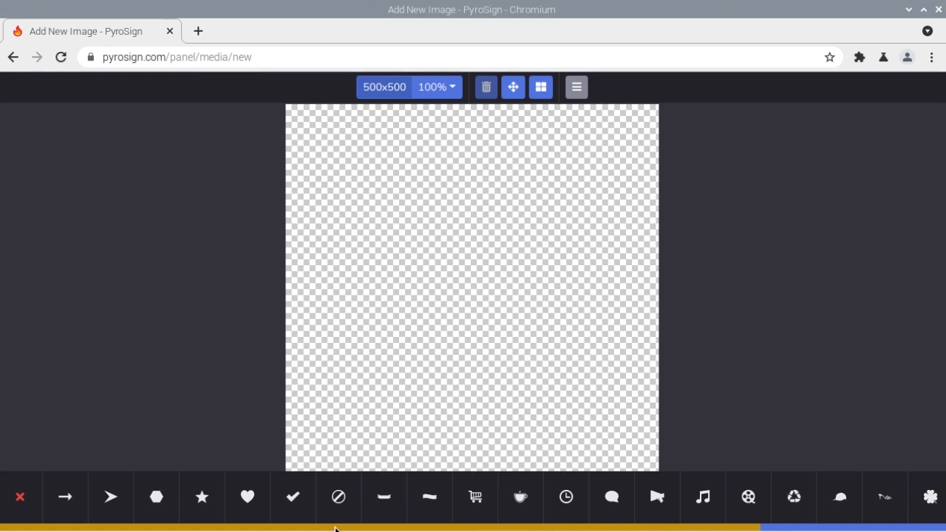
{"action": "left_click_drag", "start_coordinate": [335, 527], "coordinate": [533, 529]}
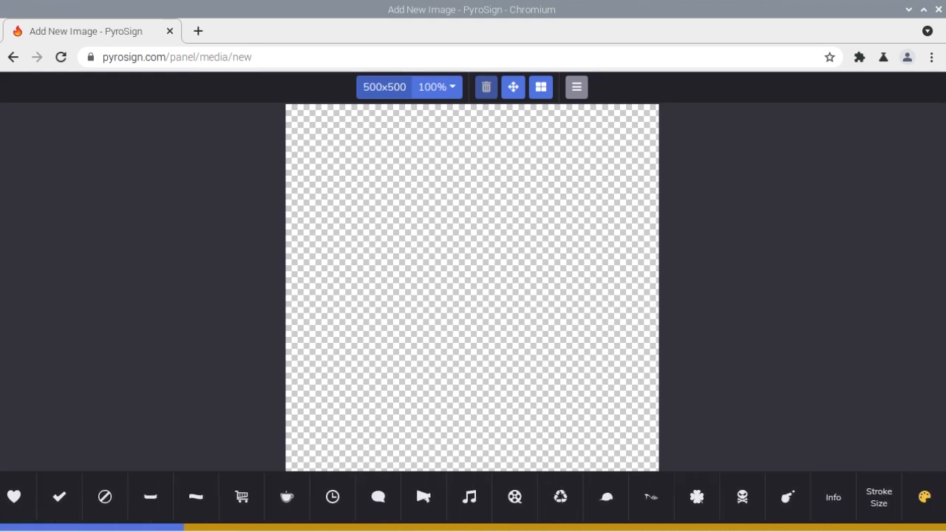
{"action": "left_click", "coordinate": [835, 512]}
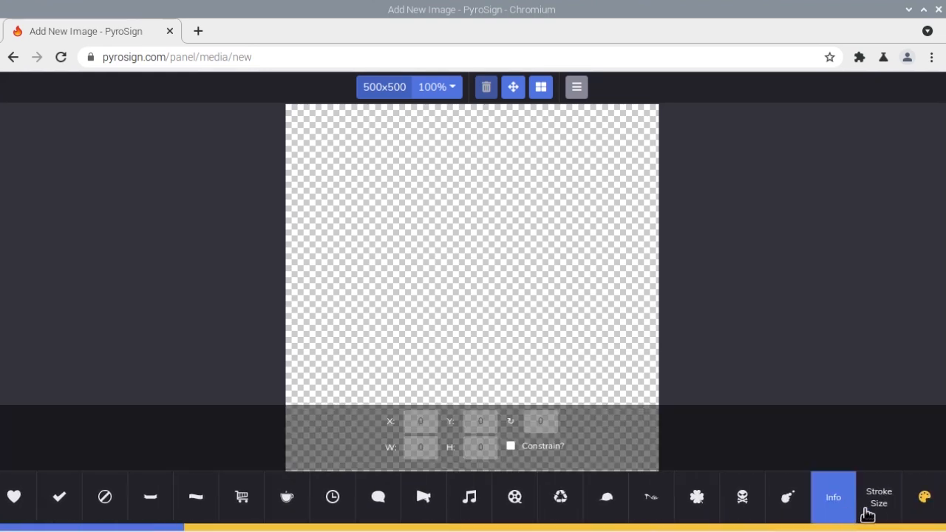
{"action": "left_click", "coordinate": [876, 511]}
{"action": "left_click", "coordinate": [923, 515]}
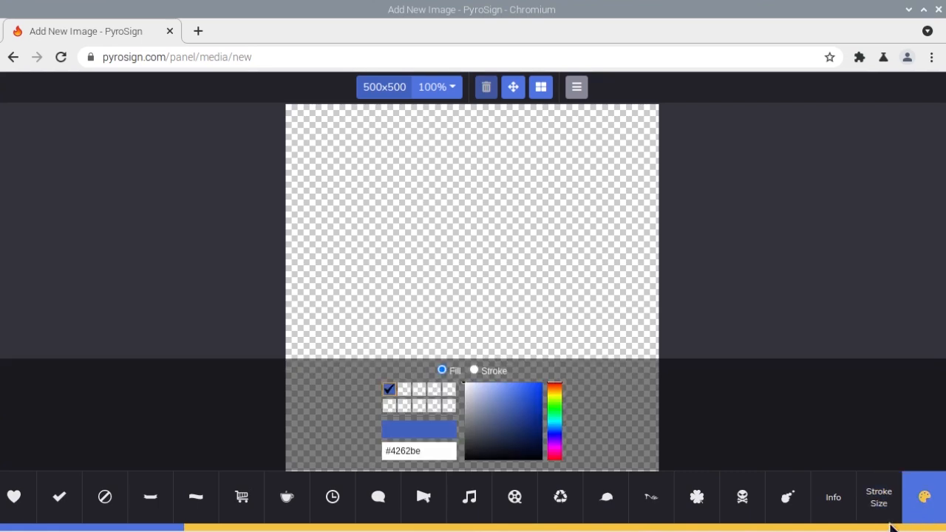
{"action": "left_click_drag", "start_coordinate": [872, 526], "coordinate": [338, 523]}
{"action": "left_click", "coordinate": [33, 508]}
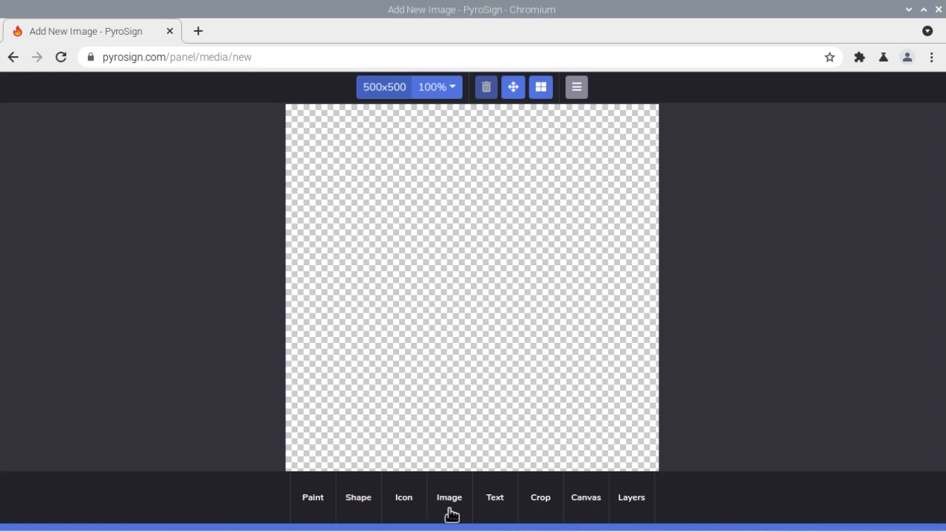
Examine the Image adjustments one after another: Filters, Light, Contrast, Blur, Noise, Pixelate and Info.
{"action": "left_click", "coordinate": [448, 513]}
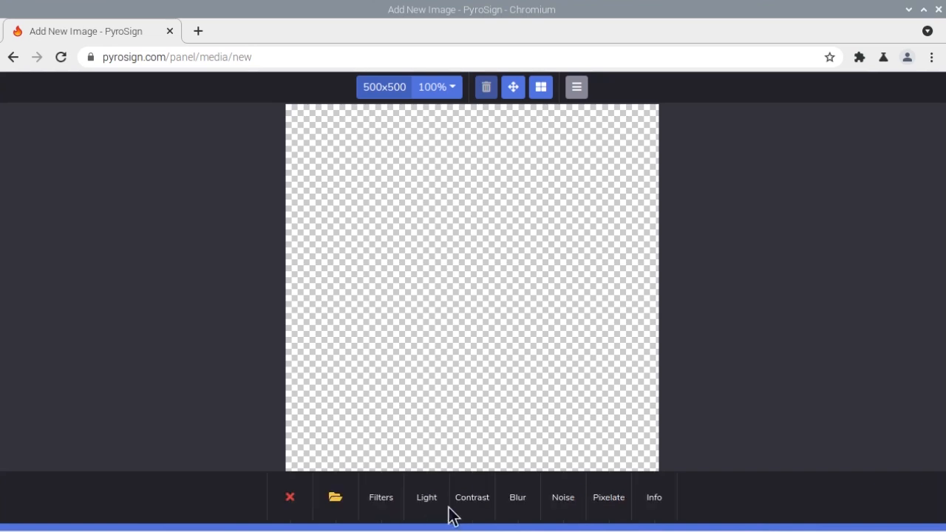
{"action": "left_click", "coordinate": [381, 515]}
{"action": "left_click", "coordinate": [429, 518]}
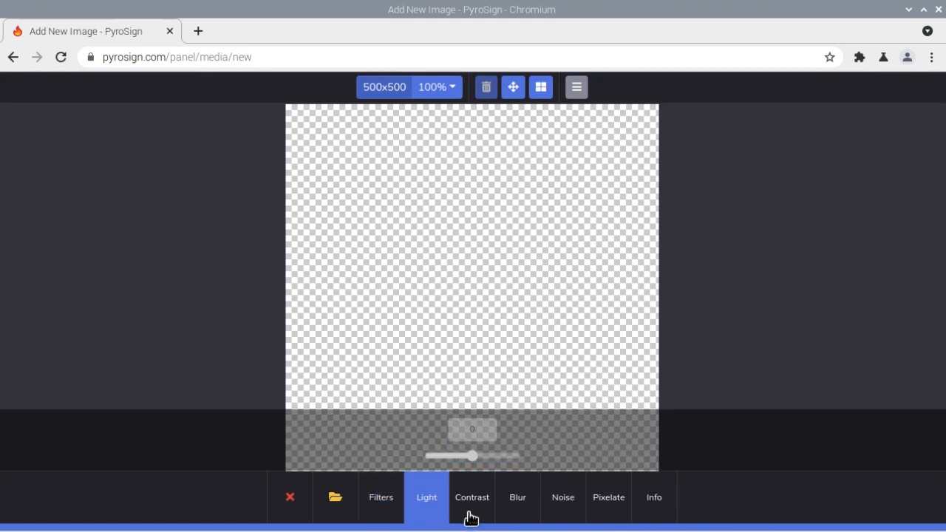
{"action": "left_click", "coordinate": [484, 517]}
{"action": "left_click", "coordinate": [530, 519]}
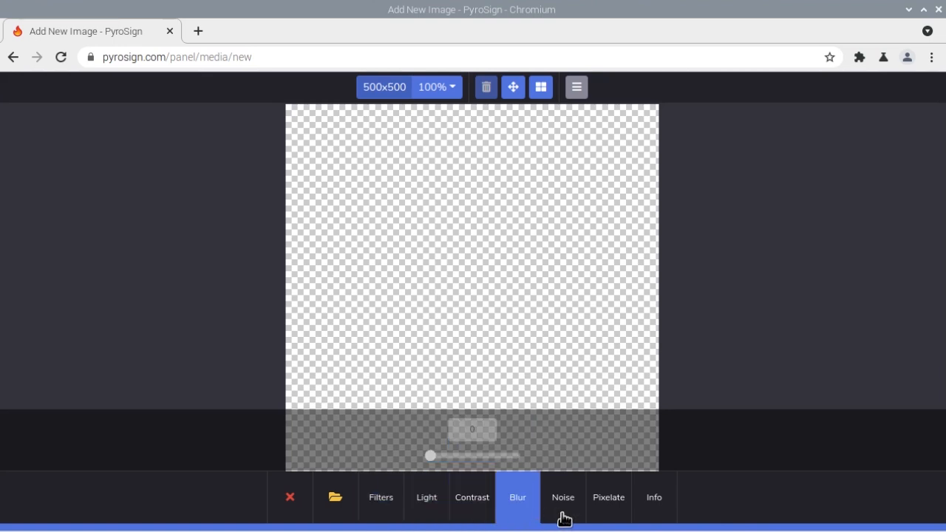
{"action": "left_click", "coordinate": [574, 517]}
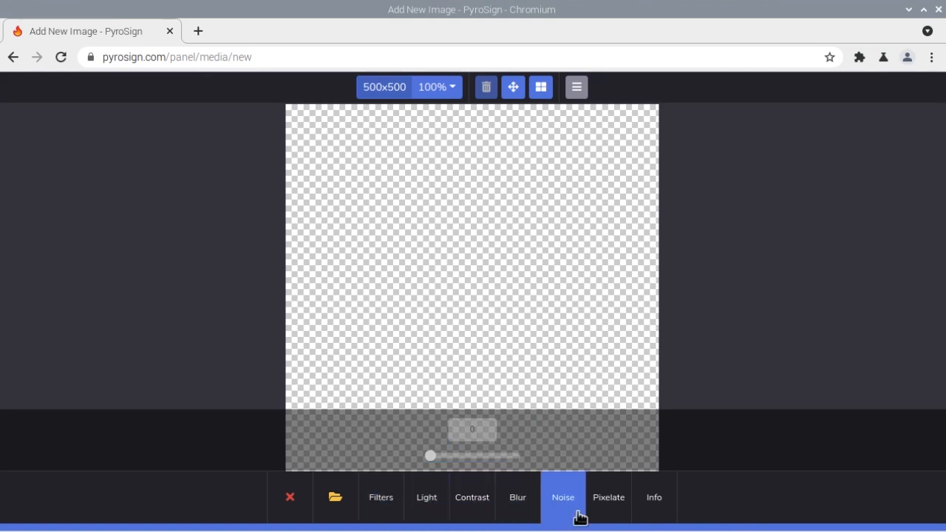
{"action": "left_click", "coordinate": [627, 517]}
{"action": "left_click", "coordinate": [658, 517]}
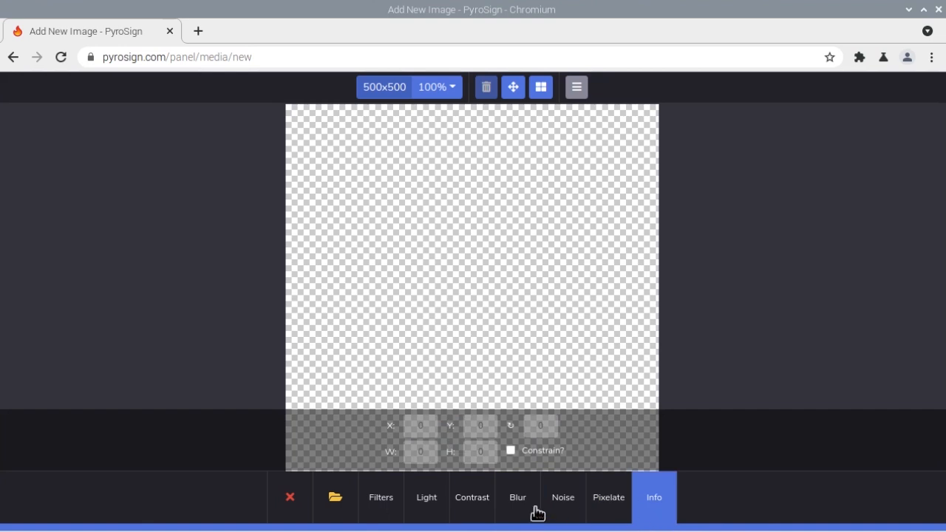
{"action": "left_click", "coordinate": [294, 510]}
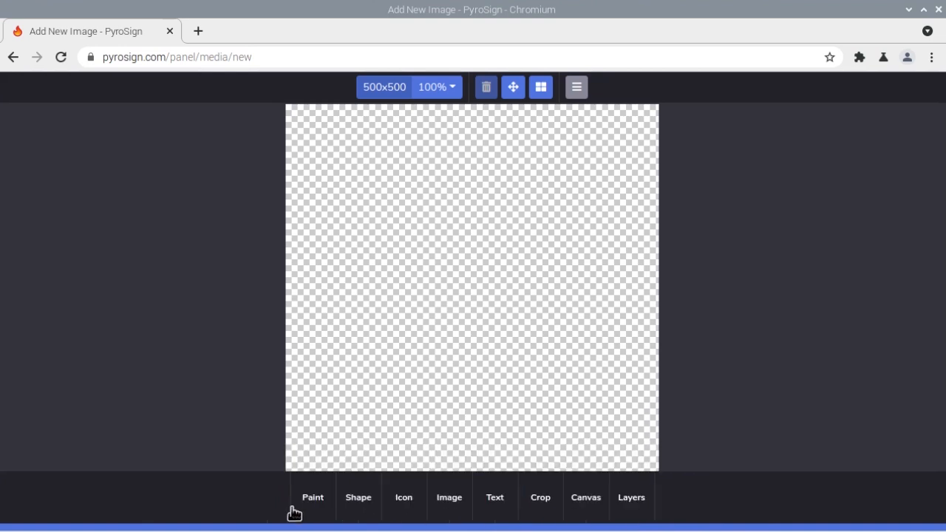
Examine the options of the Text, Crop, Canvas and Layers tools without changing the canvas.
{"action": "left_click", "coordinate": [495, 510]}
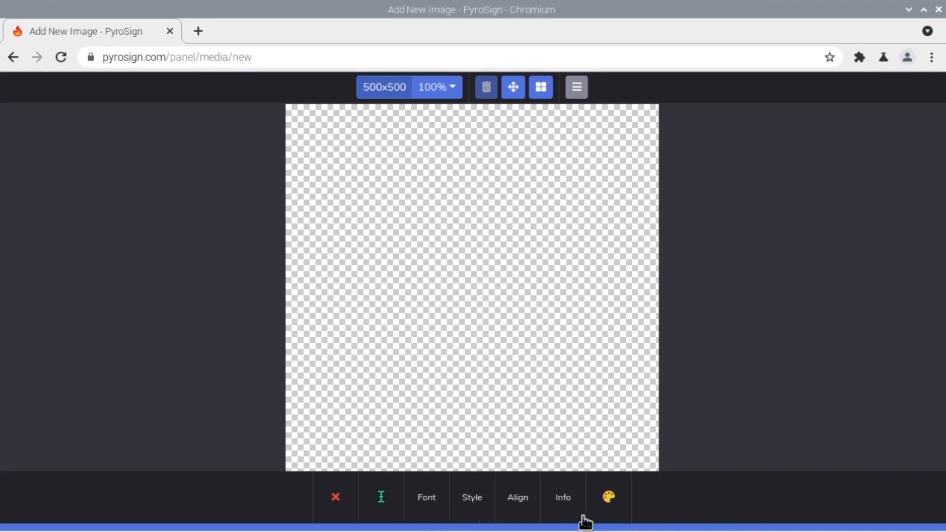
{"action": "left_click", "coordinate": [336, 519]}
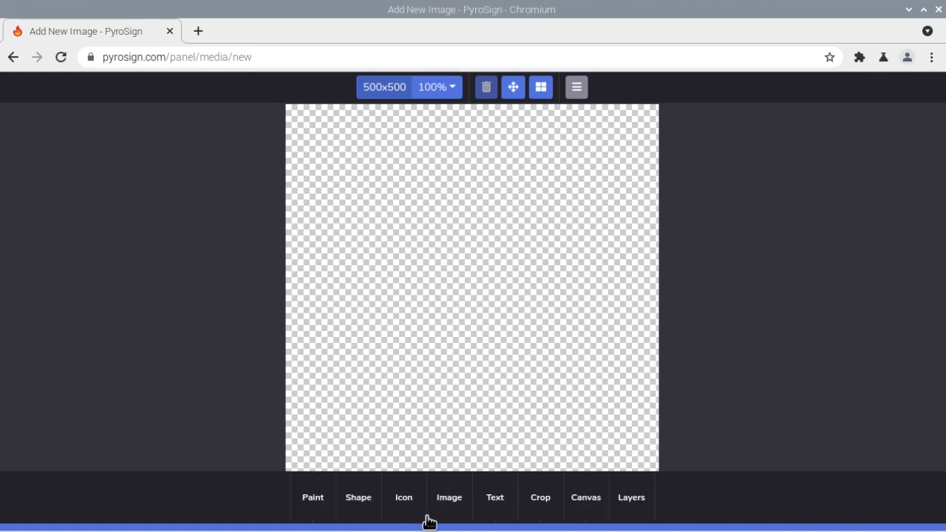
{"action": "left_click", "coordinate": [541, 515]}
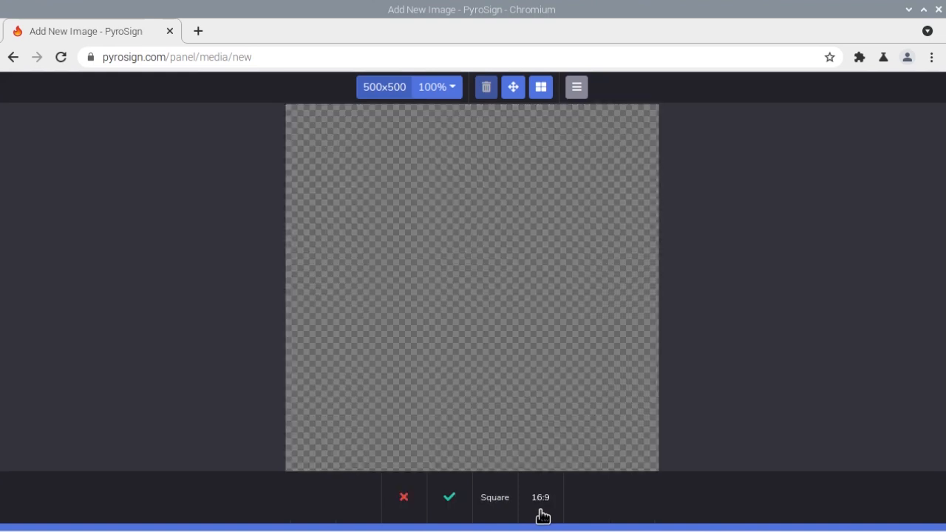
{"action": "left_click", "coordinate": [404, 513]}
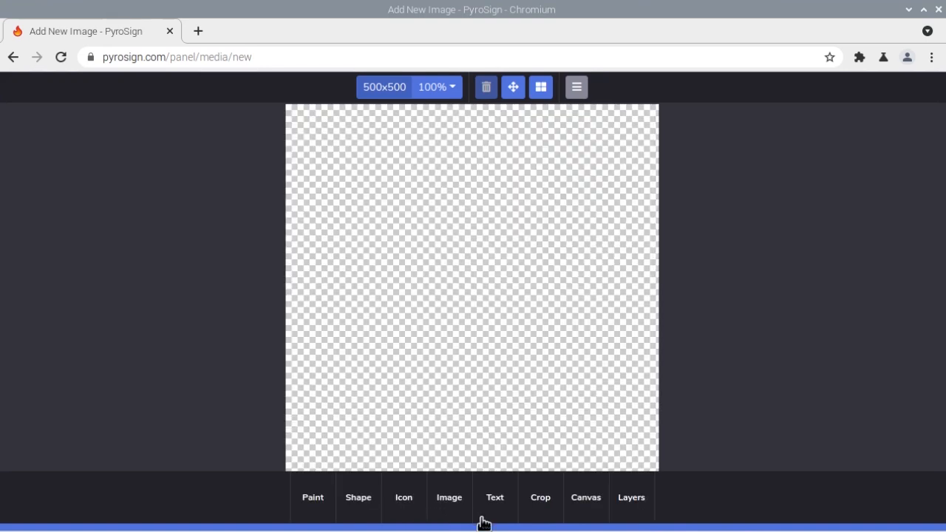
{"action": "left_click", "coordinate": [595, 519]}
{"action": "left_click", "coordinate": [631, 508]}
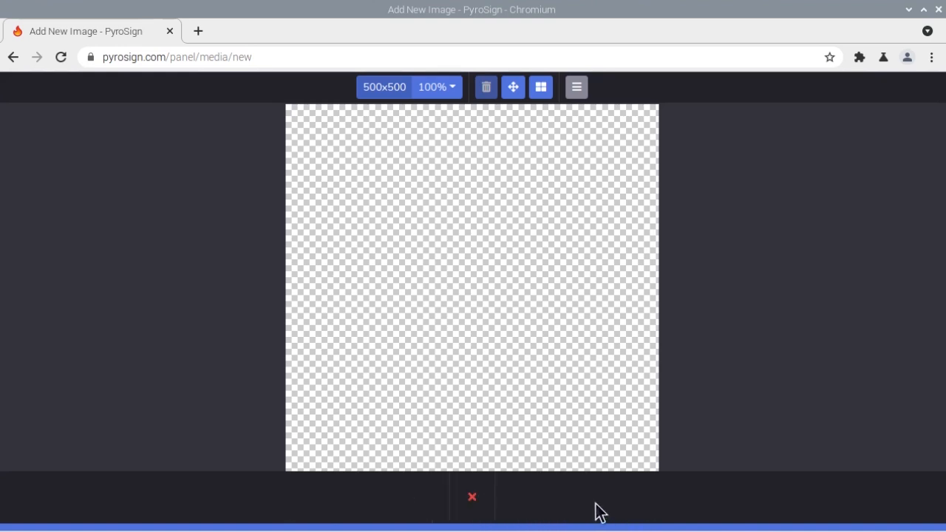
{"action": "left_click", "coordinate": [470, 510]}
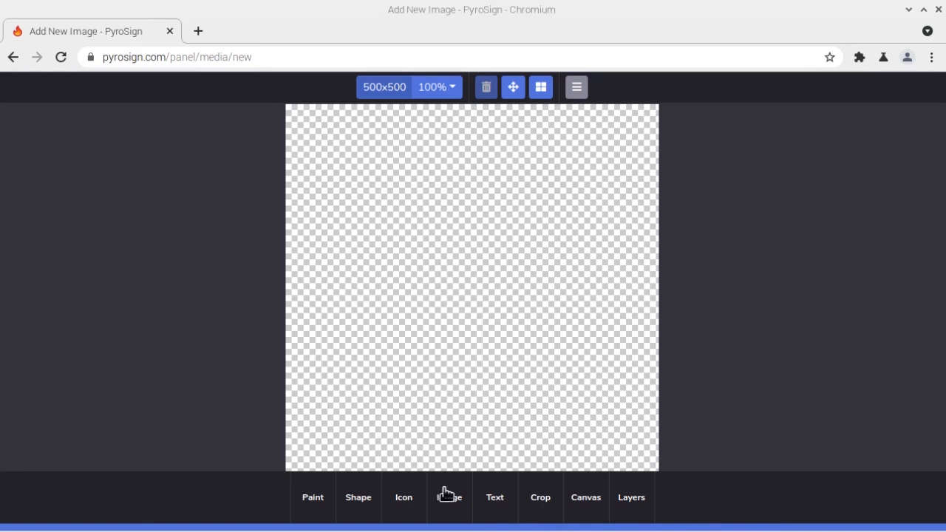
Insert the existing Curry Bowl Illustration image onto the canvas.
{"action": "left_click", "coordinate": [461, 513]}
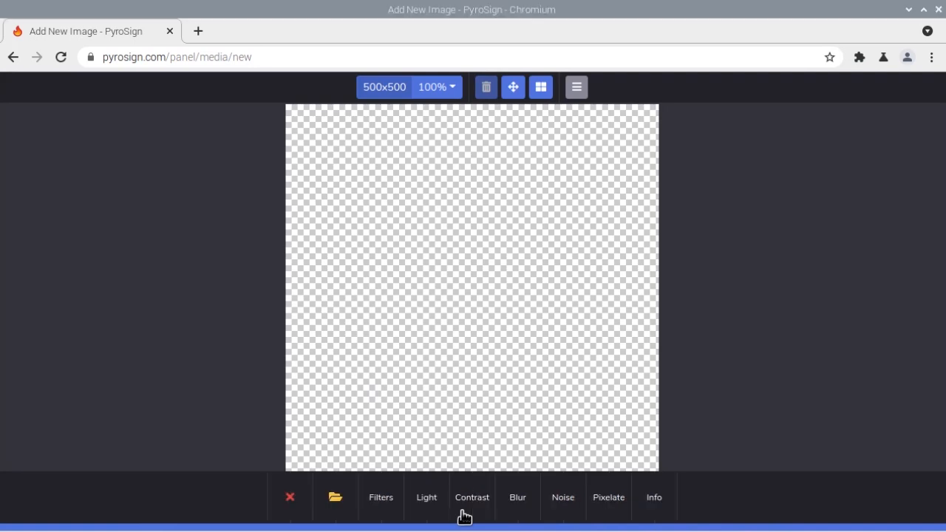
{"action": "left_click", "coordinate": [332, 514]}
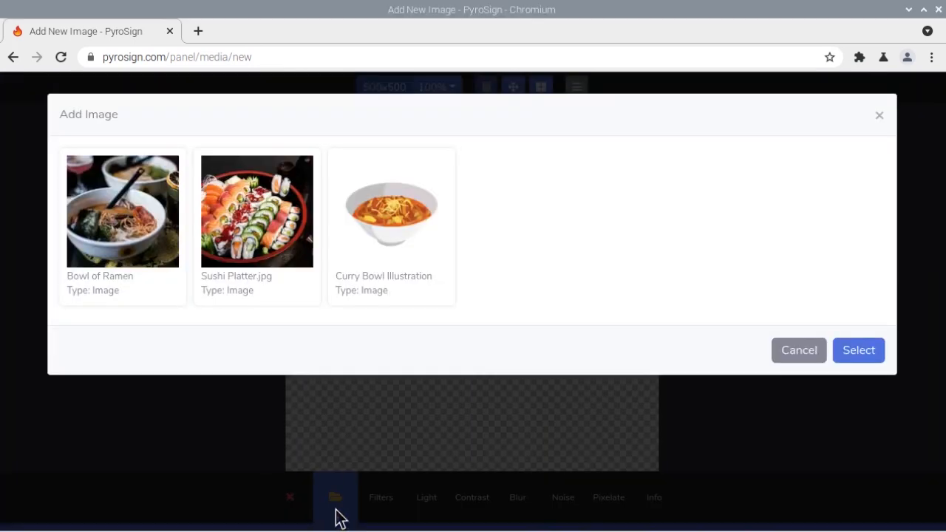
{"action": "left_click", "coordinate": [439, 303]}
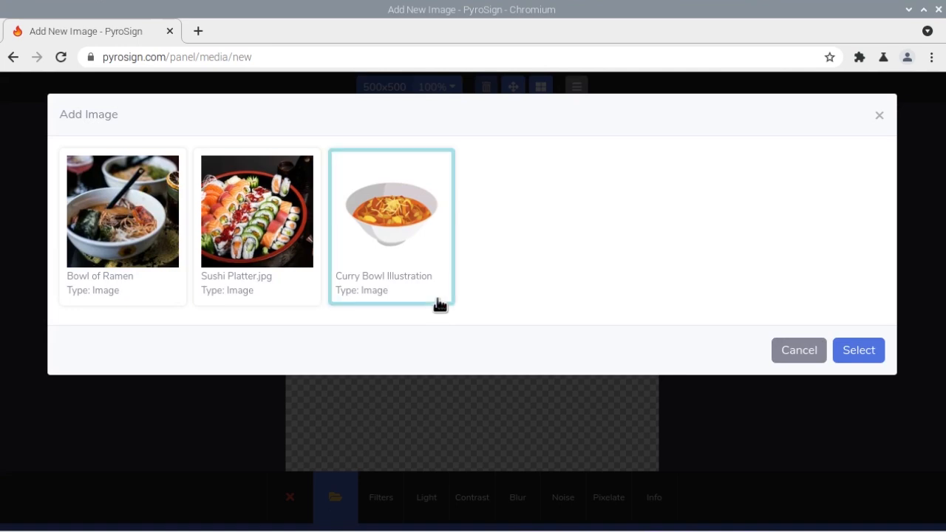
{"action": "left_click", "coordinate": [859, 355]}
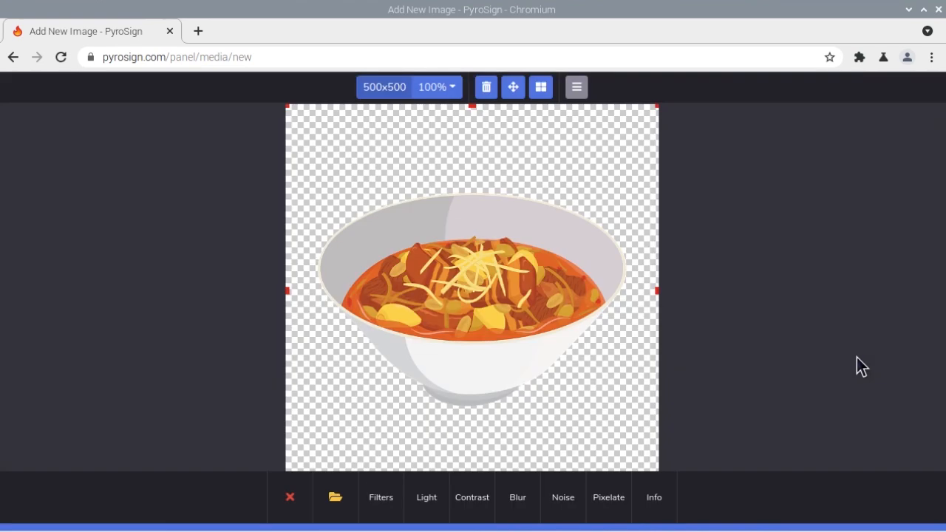
Resize the curry bowl image to a width of 400 and a height of 400.
{"action": "left_click", "coordinate": [668, 513]}
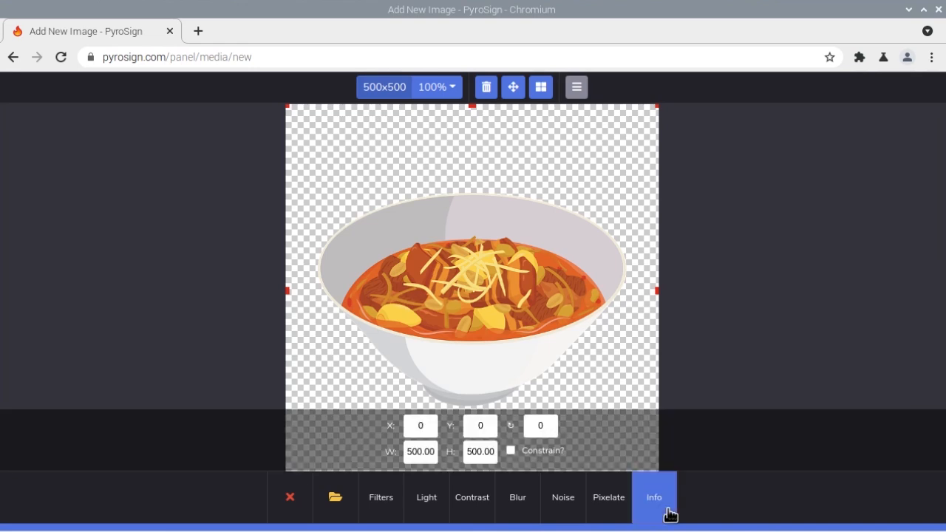
{"action": "left_click", "coordinate": [422, 451]}
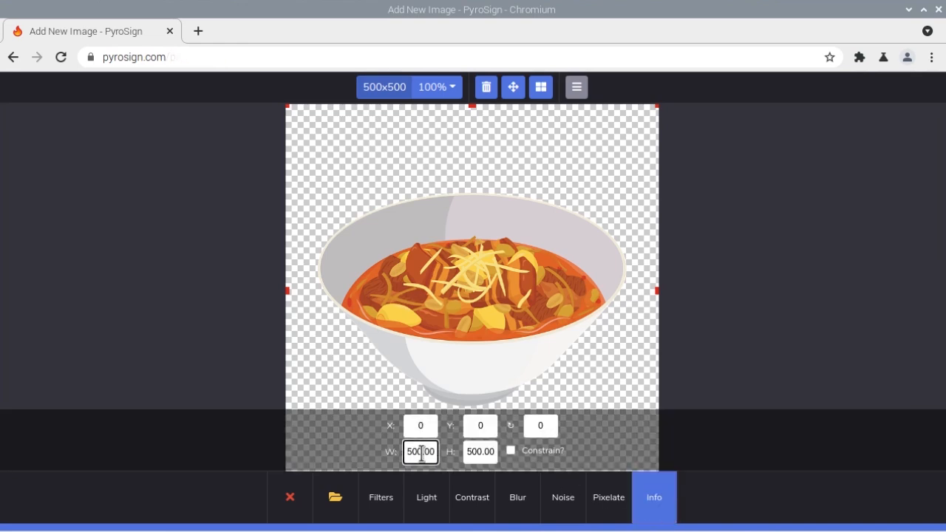
{"action": "double_click", "coordinate": [421, 452]}
{"action": "type", "text": "400"}
{"action": "key", "text": "Tab"}
{"action": "type", "text": "400"}
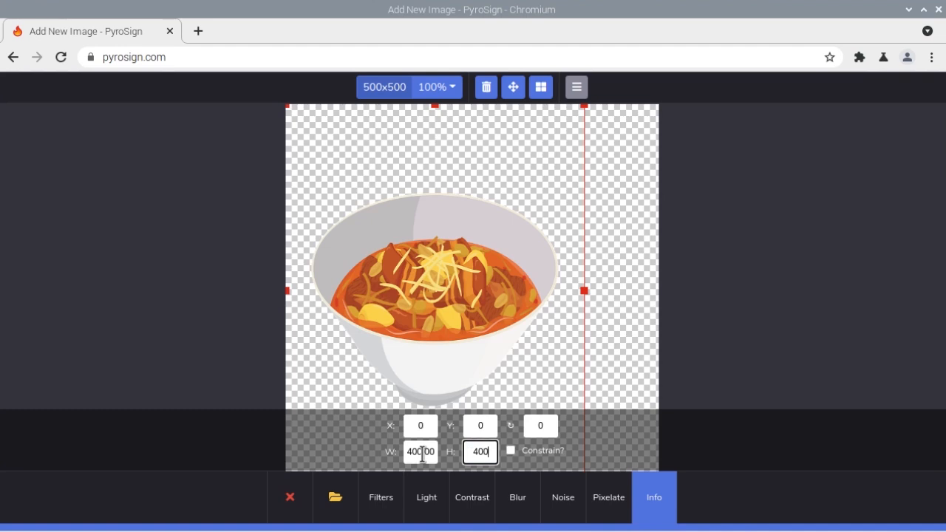
Position the curry bowl image at X 50 and Y 50, and deselect it.
{"action": "key", "text": "shift+Tab"}
{"action": "key", "text": "shift+Tab"}
{"action": "key", "text": "shift+Tab"}
{"action": "key", "text": "shift+Tab"}
{"action": "type", "text": "50"}
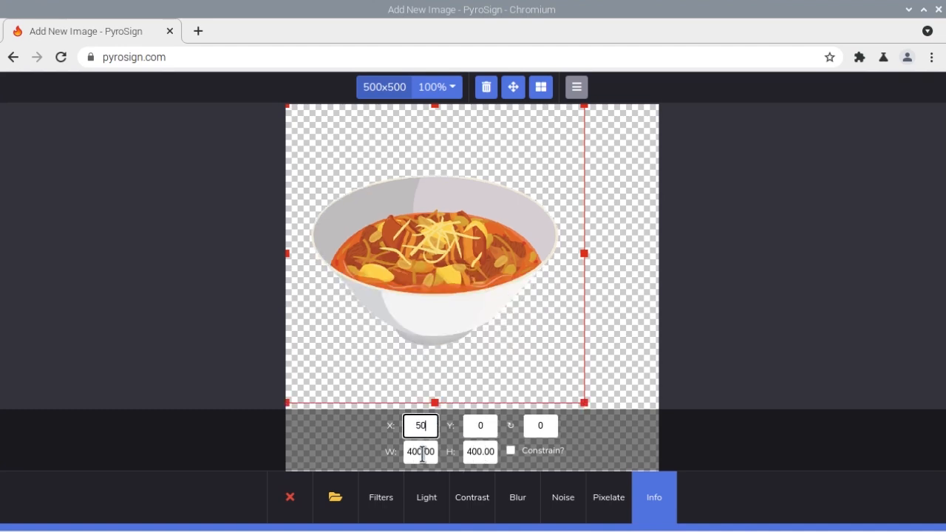
{"action": "key", "text": "Tab"}
{"action": "type", "text": "50"}
{"action": "key", "text": "Tab"}
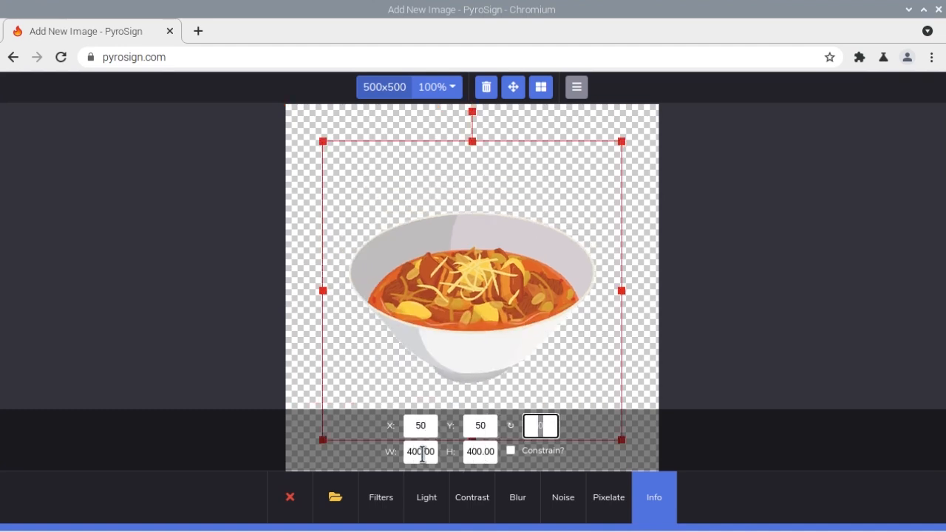
{"action": "left_click", "coordinate": [423, 460]}
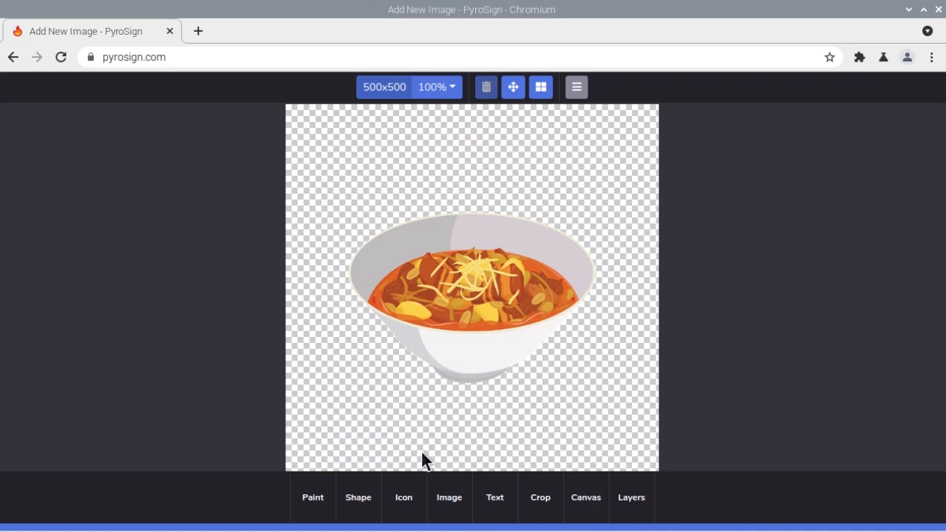
Draw two straight paint lines as chopsticks, rising from the curry's upper-left part to above the bowl's rim.
{"action": "left_click", "coordinate": [328, 518]}
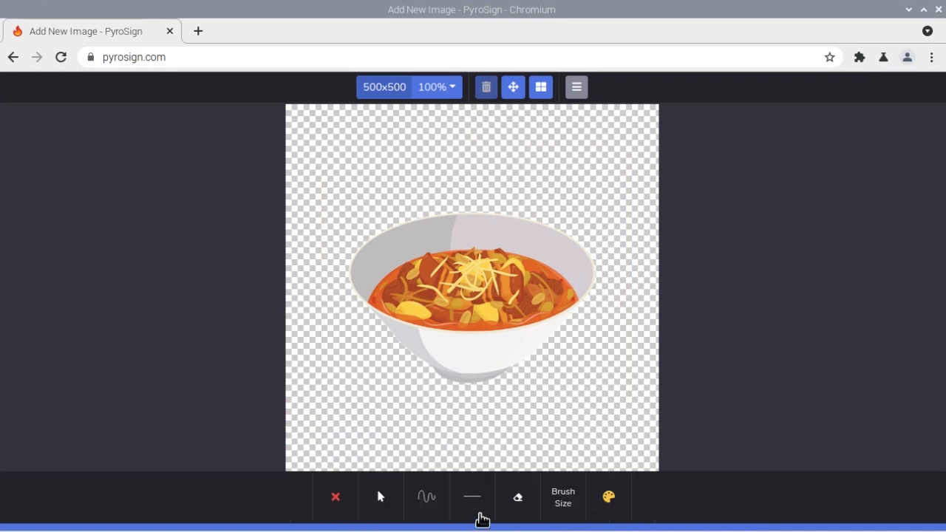
{"action": "left_click", "coordinate": [478, 515]}
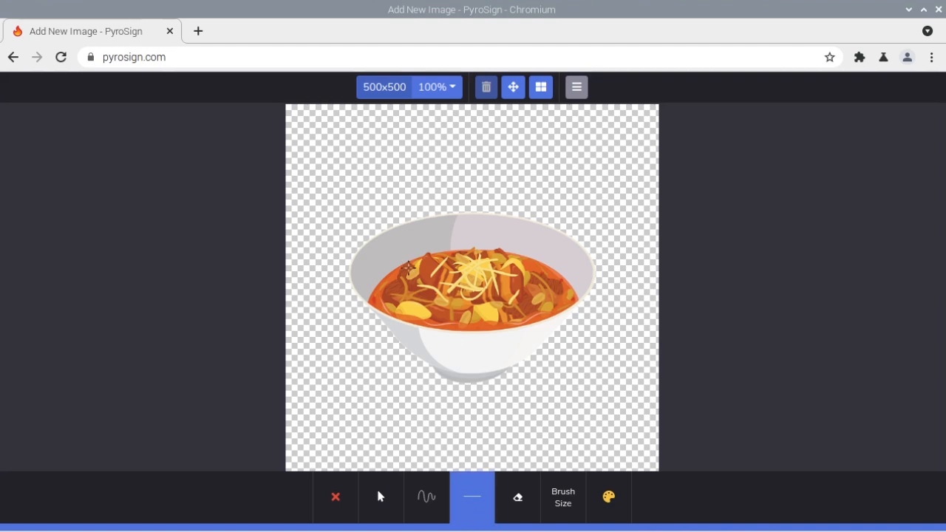
{"action": "left_click_drag", "start_coordinate": [408, 267], "coordinate": [353, 140]}
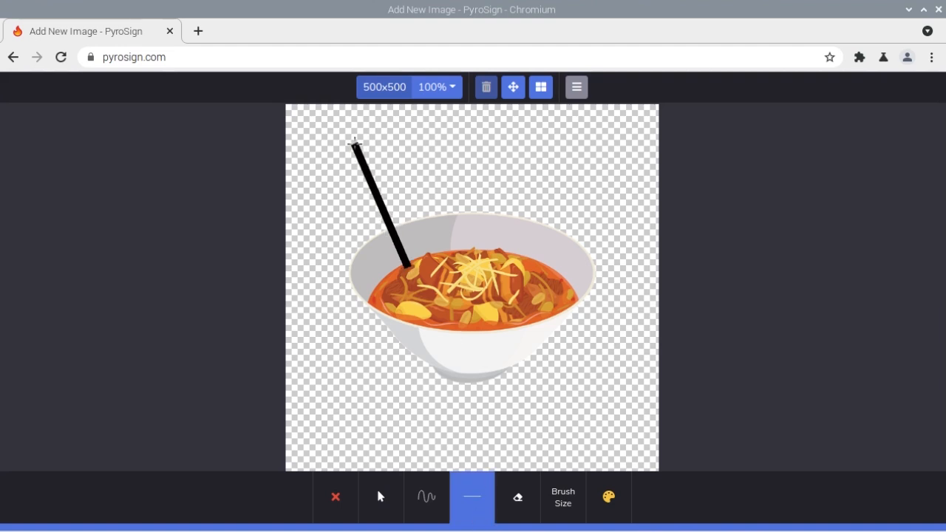
{"action": "left_click_drag", "start_coordinate": [416, 263], "coordinate": [376, 123]}
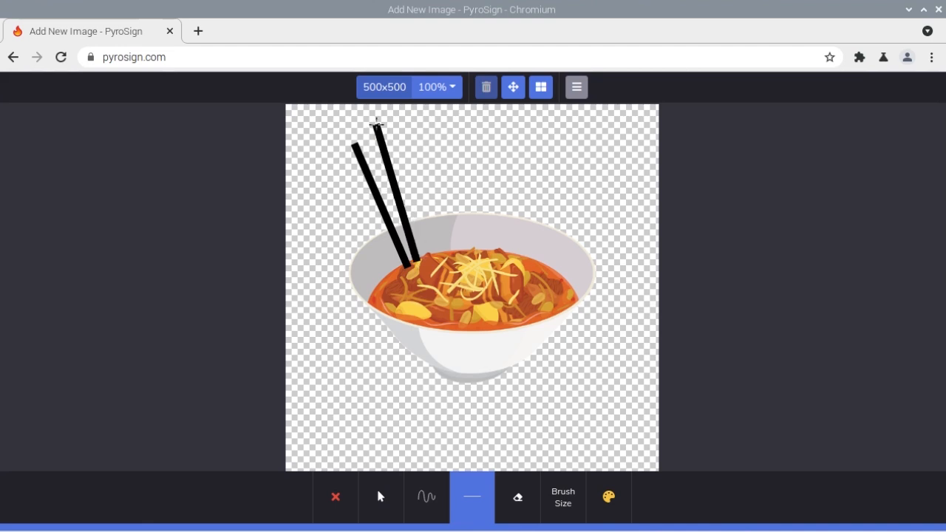
{"action": "left_click_drag", "start_coordinate": [376, 123], "coordinate": [376, 123]}
Select both chopstick lines together and recolour them dark brown, #542b00.
{"action": "left_click", "coordinate": [383, 503]}
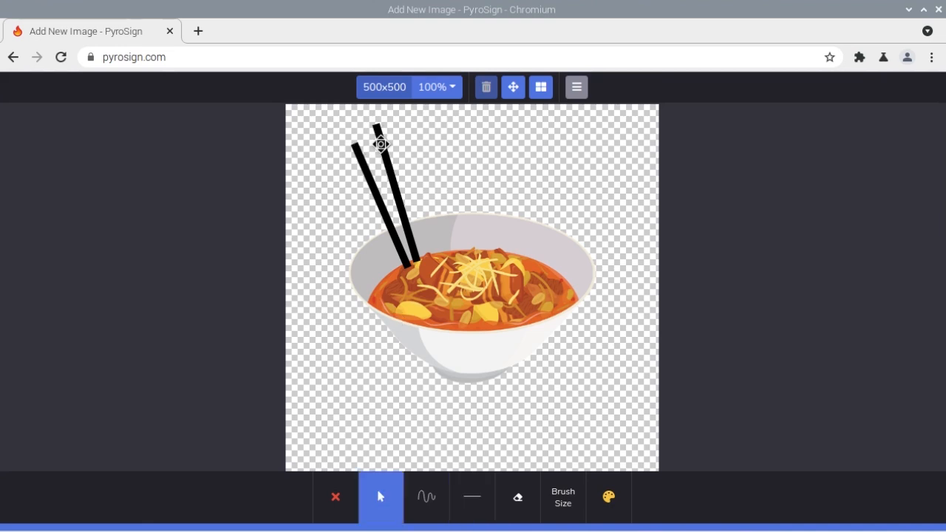
{"action": "left_click", "coordinate": [380, 144]}
{"action": "left_click", "coordinate": [360, 161], "text": "shift"}
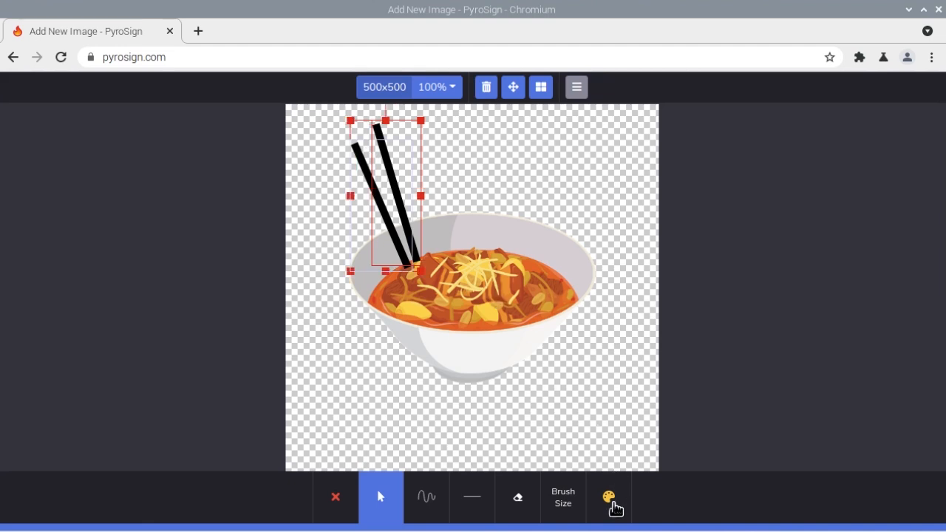
{"action": "left_click", "coordinate": [612, 503]}
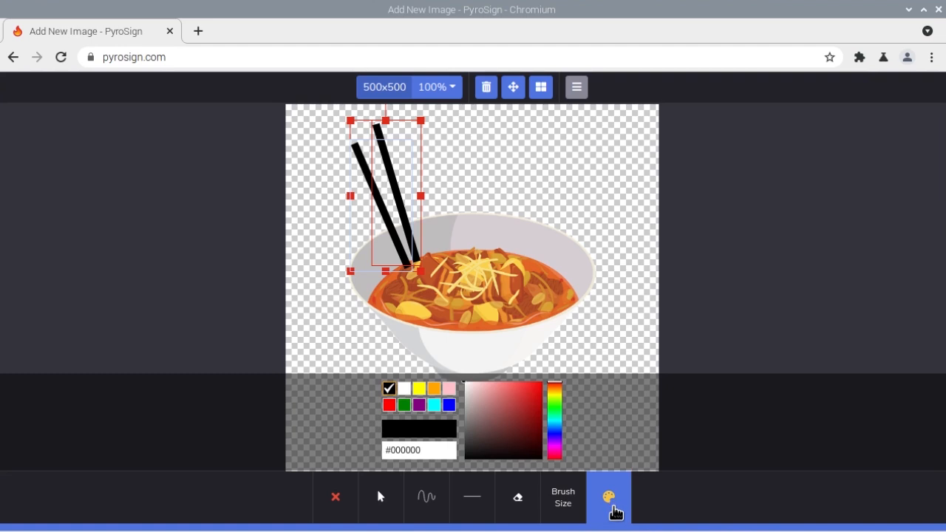
{"action": "double_click", "coordinate": [435, 450]}
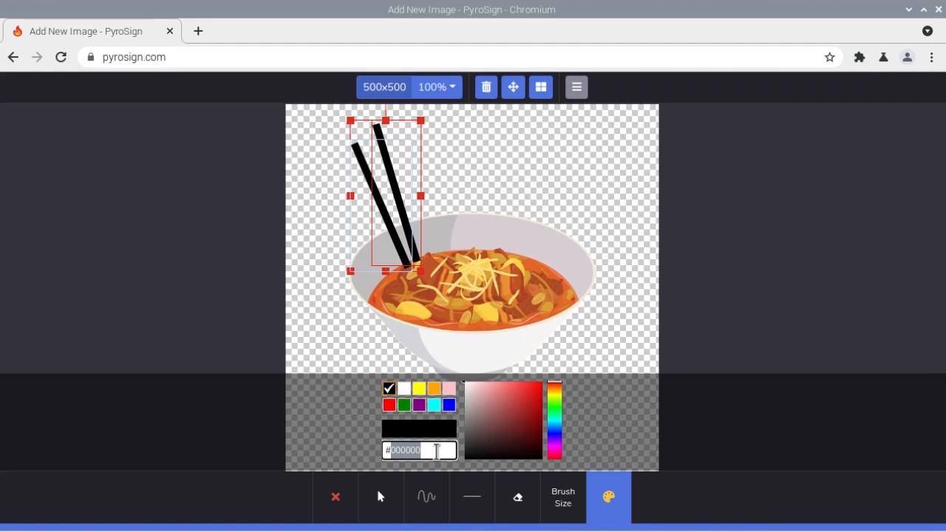
{"action": "type", "text": "54"}
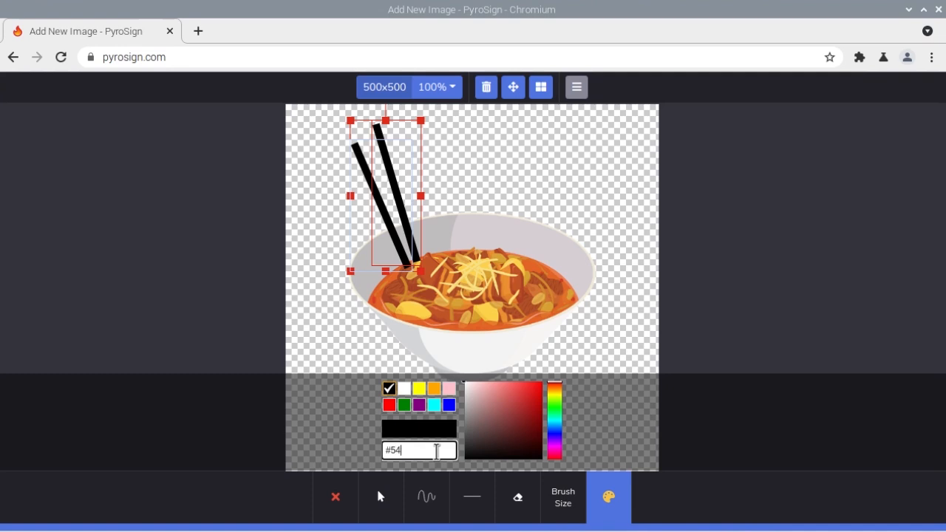
{"action": "type", "text": "2b00"}
{"action": "key", "text": "Return"}
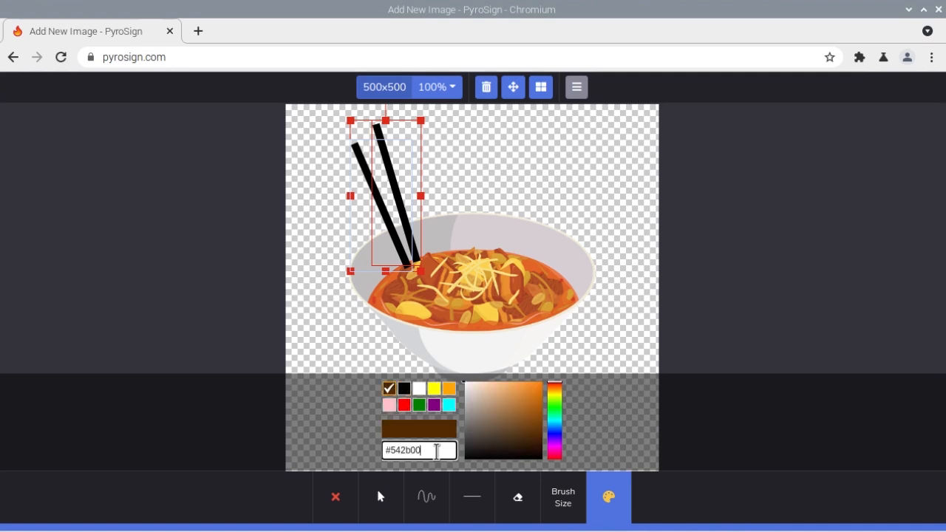
{"action": "left_click", "coordinate": [391, 390]}
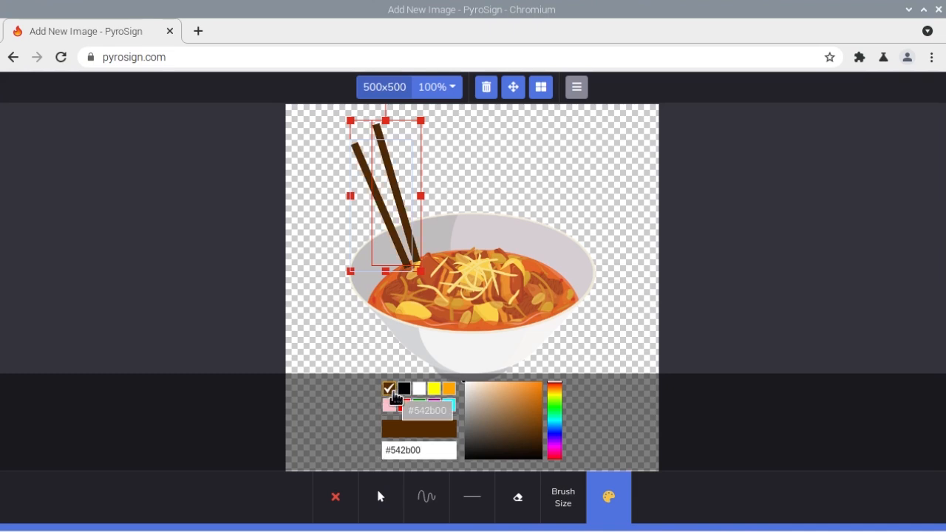
{"action": "key", "text": "Escape"}
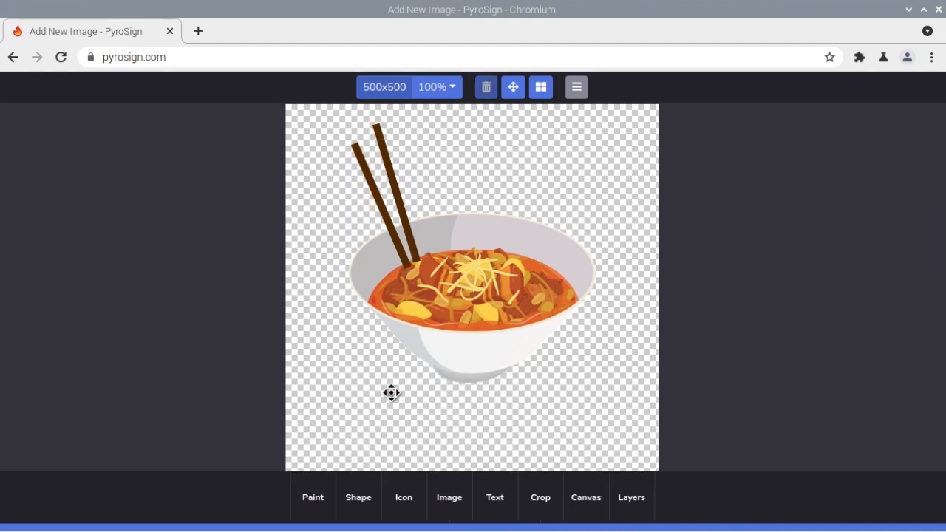
Set the canvas background colour to light blue, #b5bdff.
{"action": "left_click", "coordinate": [588, 518]}
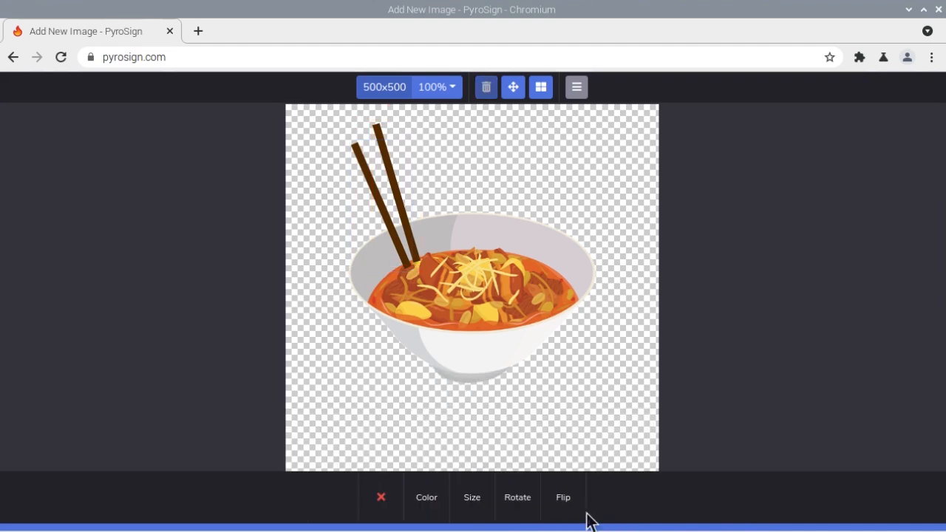
{"action": "left_click", "coordinate": [426, 521]}
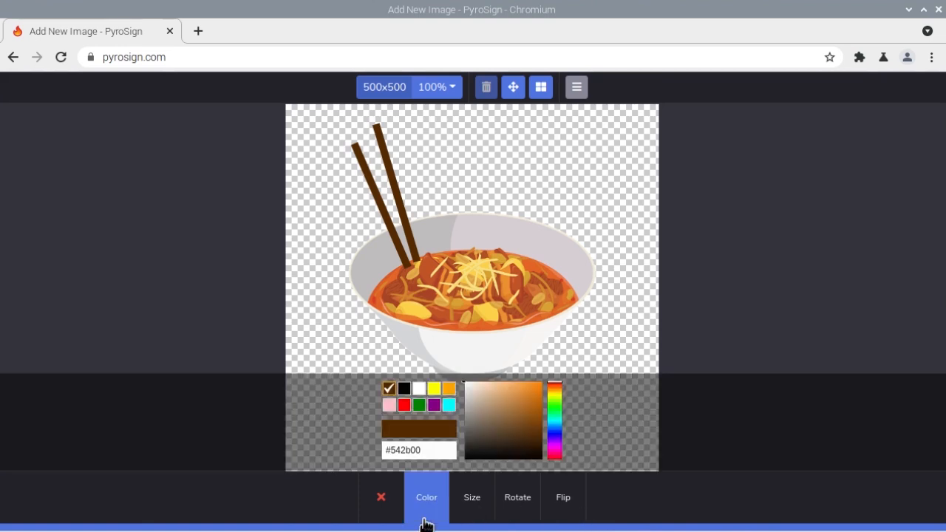
{"action": "double_click", "coordinate": [434, 449]}
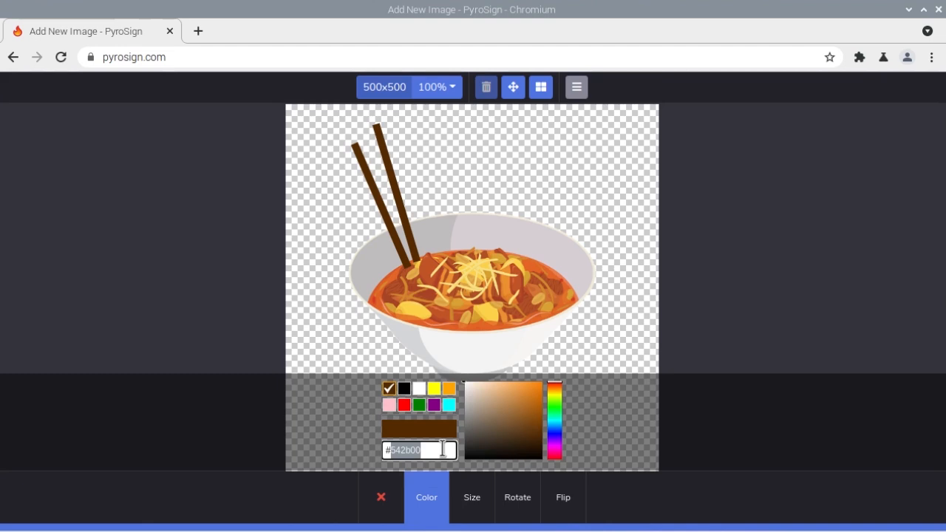
{"action": "type", "text": "b5b"}
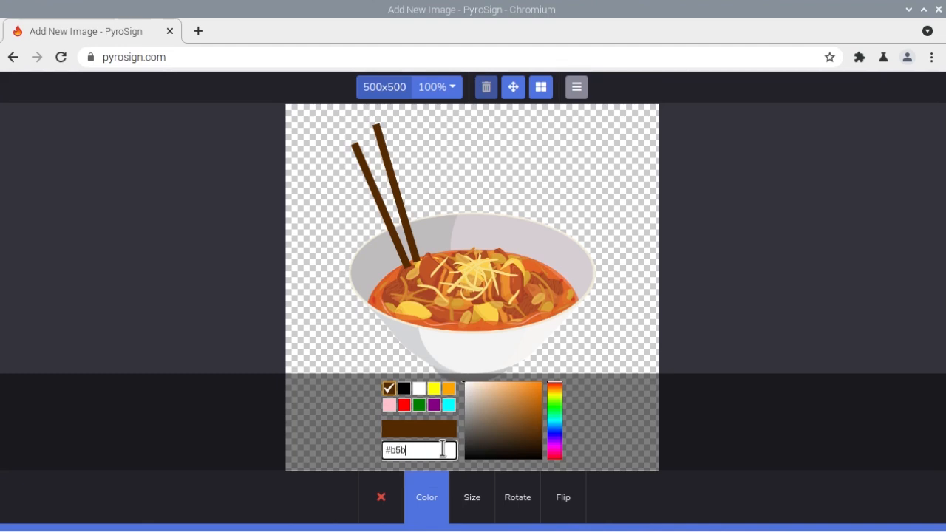
{"action": "type", "text": "dff"}
{"action": "key", "text": "Return"}
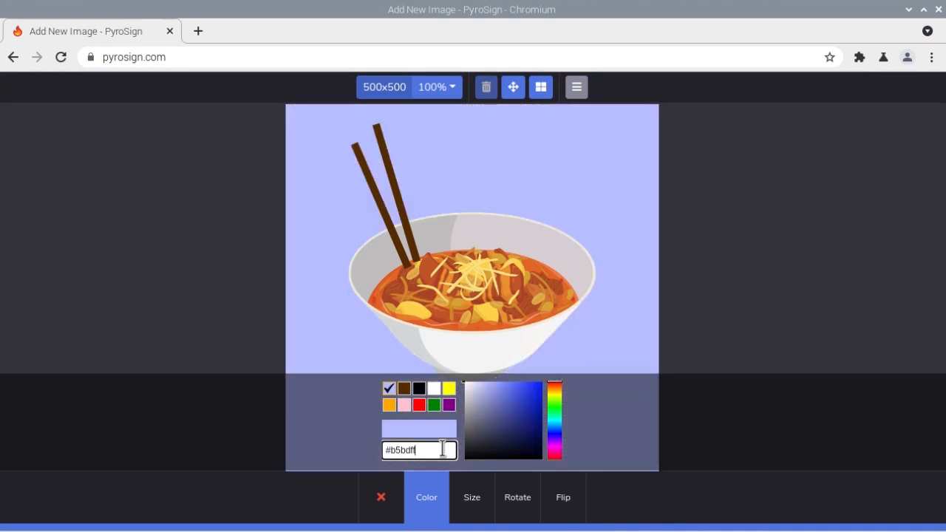
{"action": "key", "text": "Escape"}
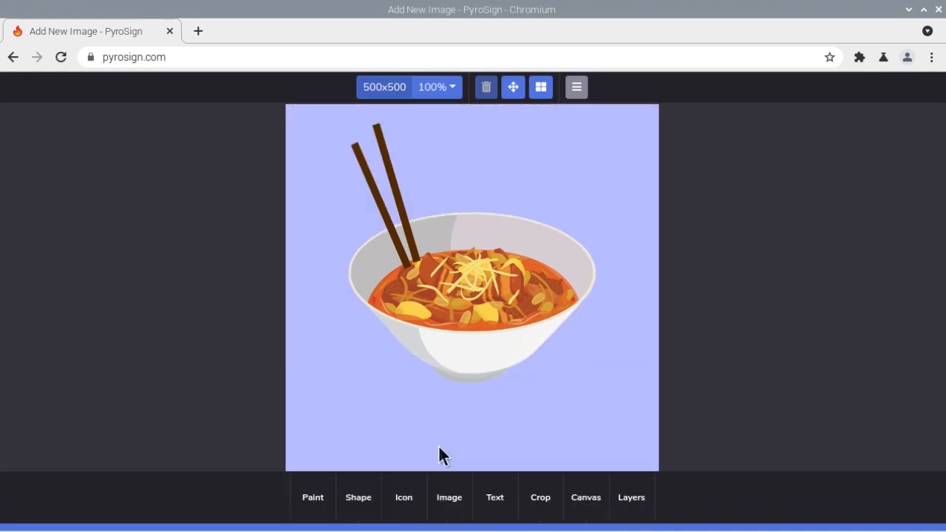
Add a text box, centre-align its text and move it just below the bowl.
{"action": "left_click", "coordinate": [495, 510]}
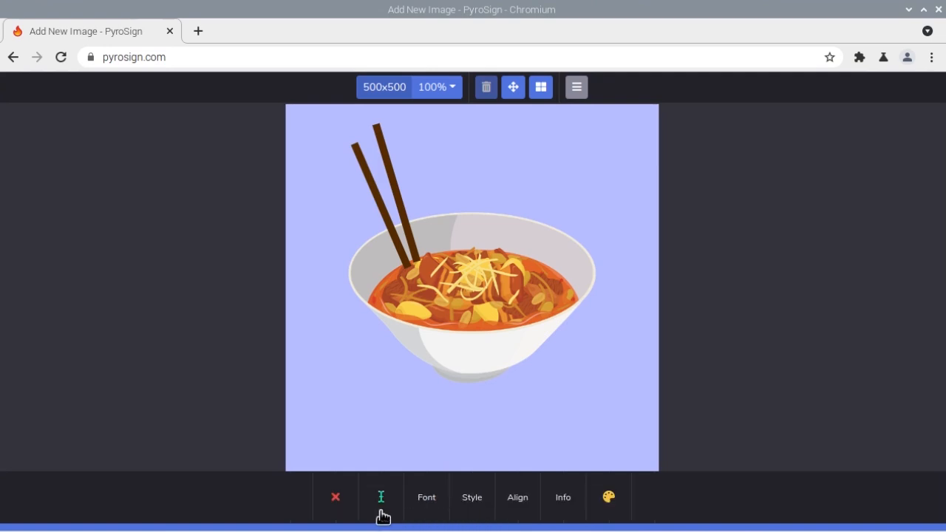
{"action": "left_click", "coordinate": [381, 510]}
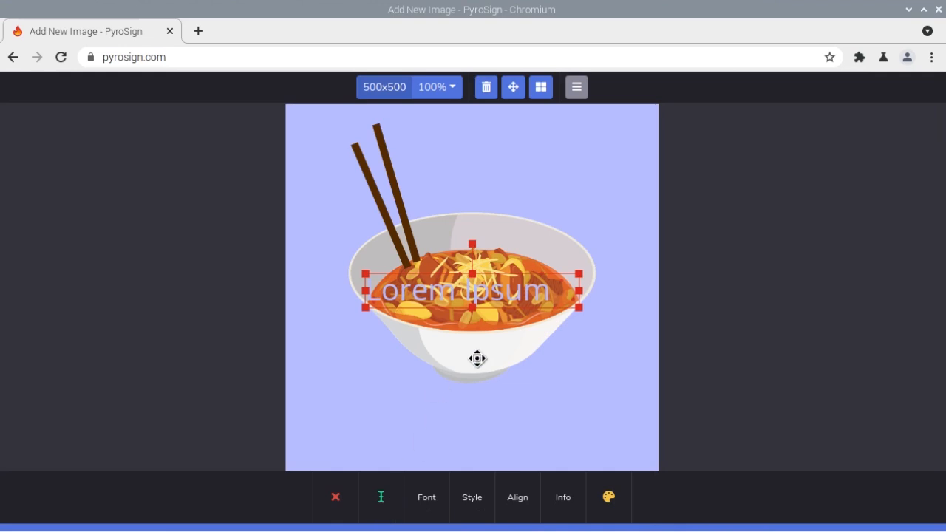
{"action": "left_click", "coordinate": [519, 510]}
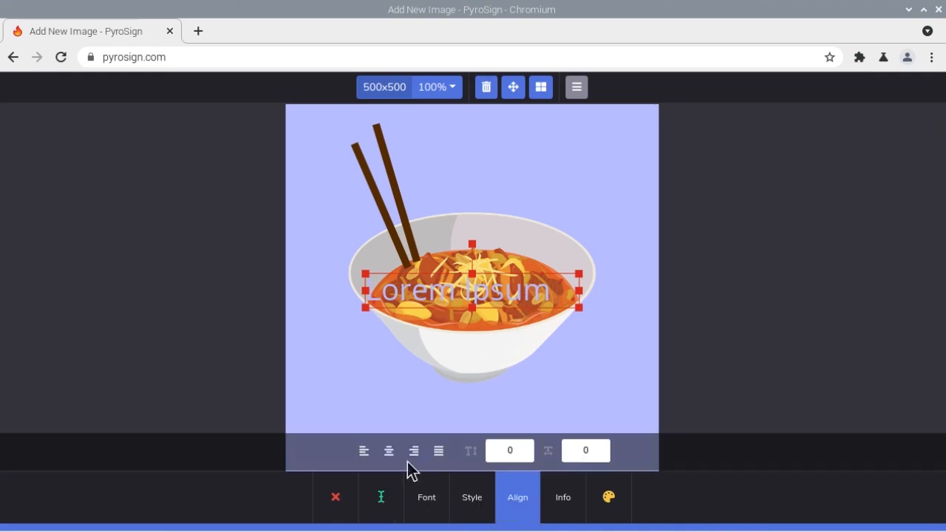
{"action": "left_click", "coordinate": [388, 453]}
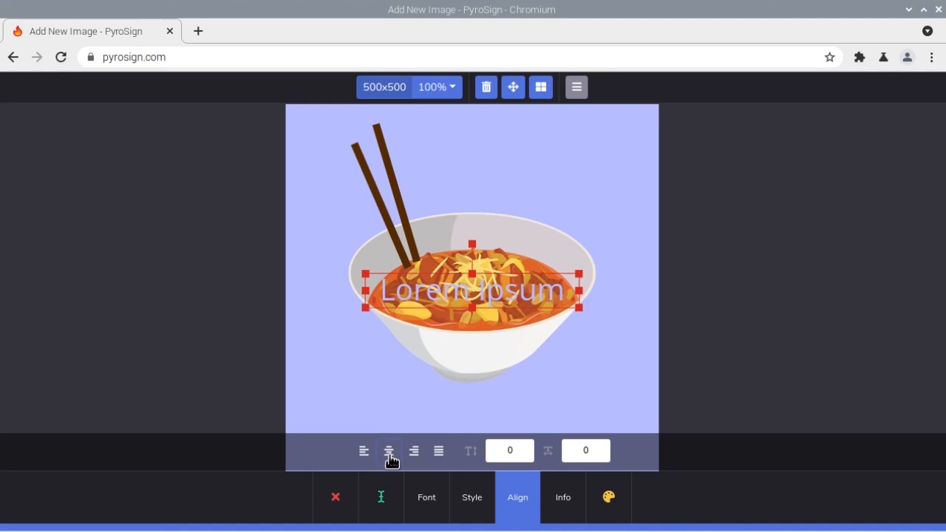
{"action": "left_click_drag", "start_coordinate": [528, 295], "coordinate": [532, 410]}
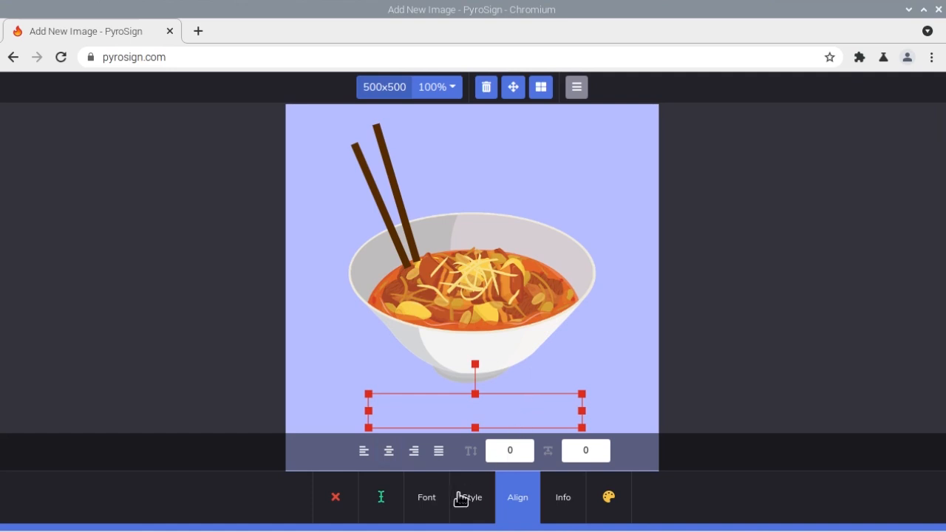
Set the text box's font to Lobster Two at size 50.
{"action": "left_click", "coordinate": [436, 515]}
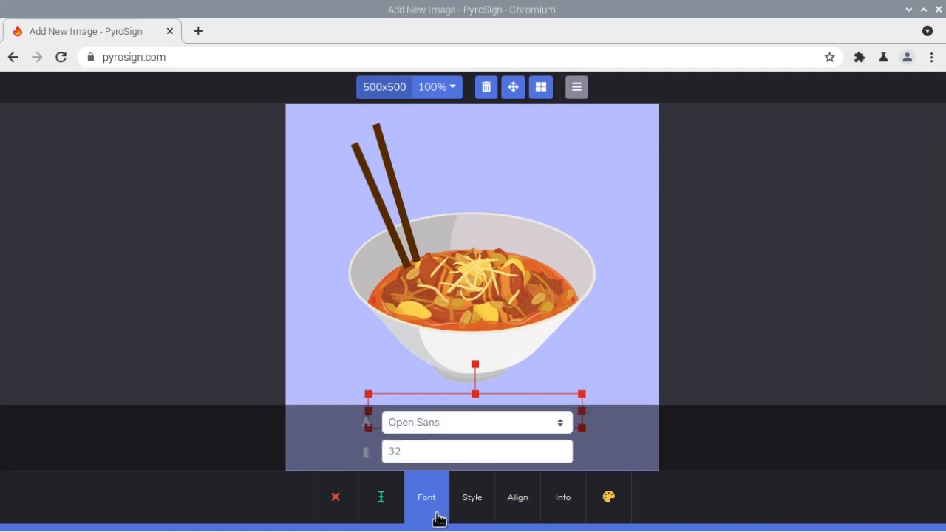
{"action": "left_click", "coordinate": [493, 425]}
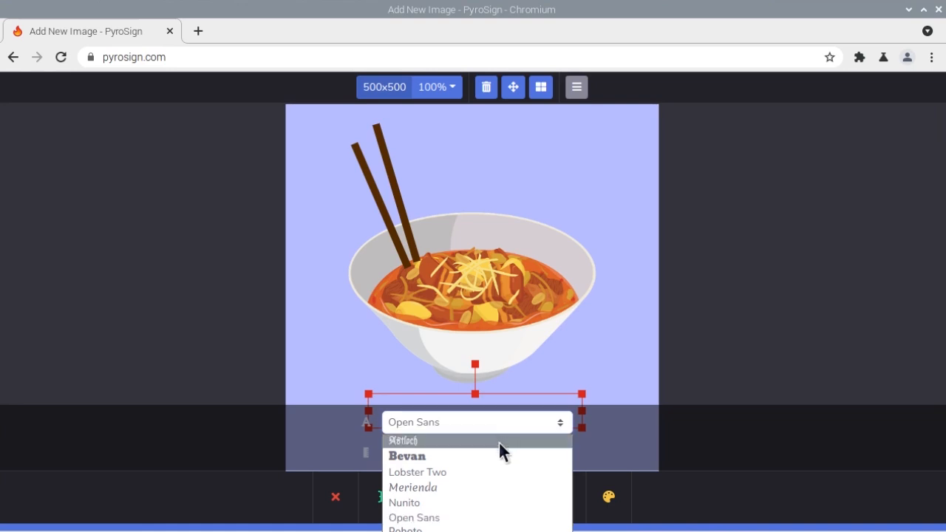
{"action": "left_click", "coordinate": [498, 471]}
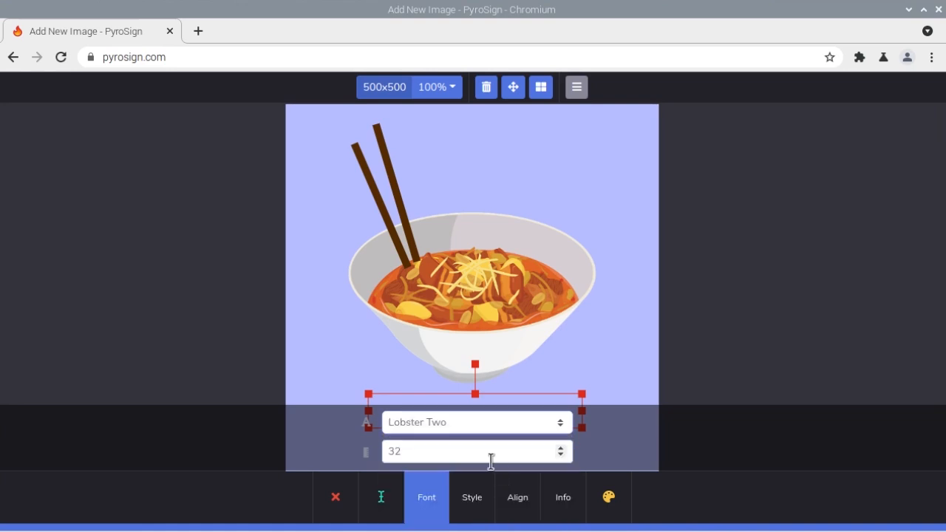
{"action": "left_click_drag", "start_coordinate": [472, 455], "coordinate": [370, 458]}
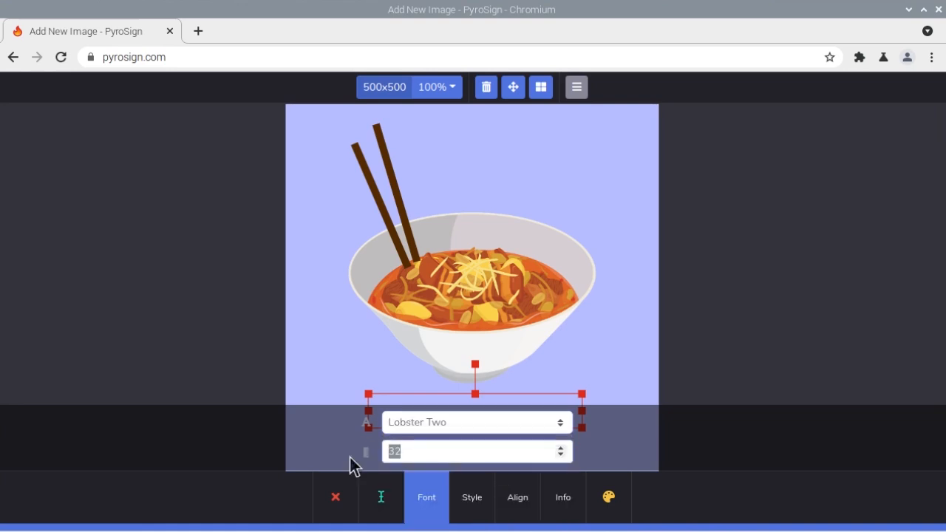
{"action": "type", "text": "50"}
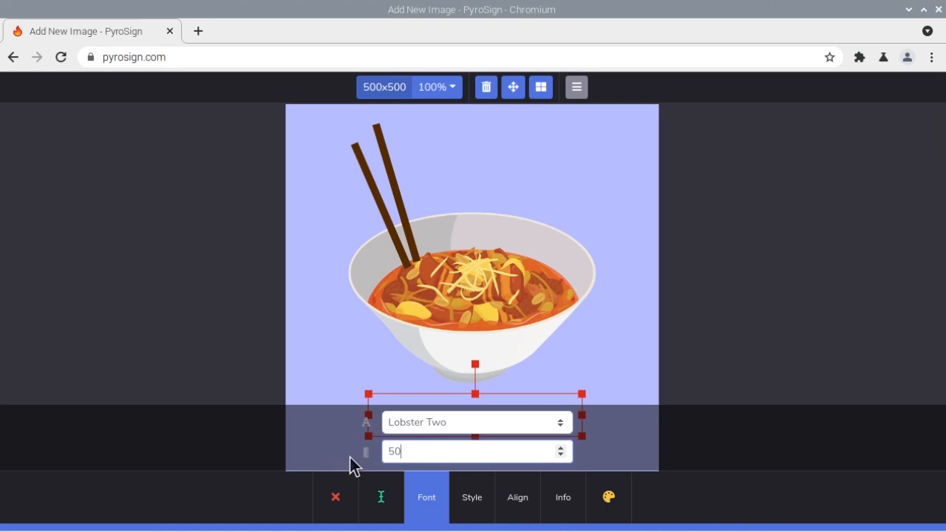
Apply a shadow to the text below the bowl and colour it white, #ffffff.
{"action": "left_click", "coordinate": [482, 516]}
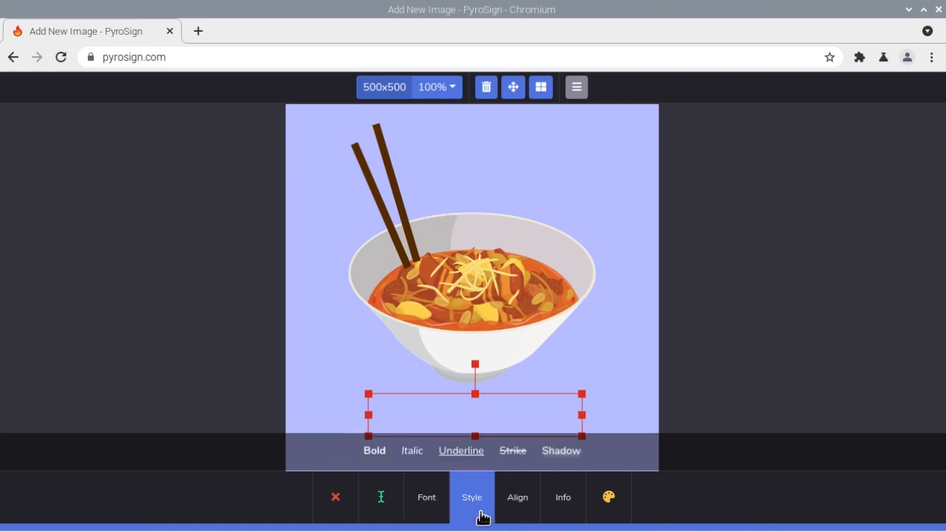
{"action": "left_click", "coordinate": [565, 461]}
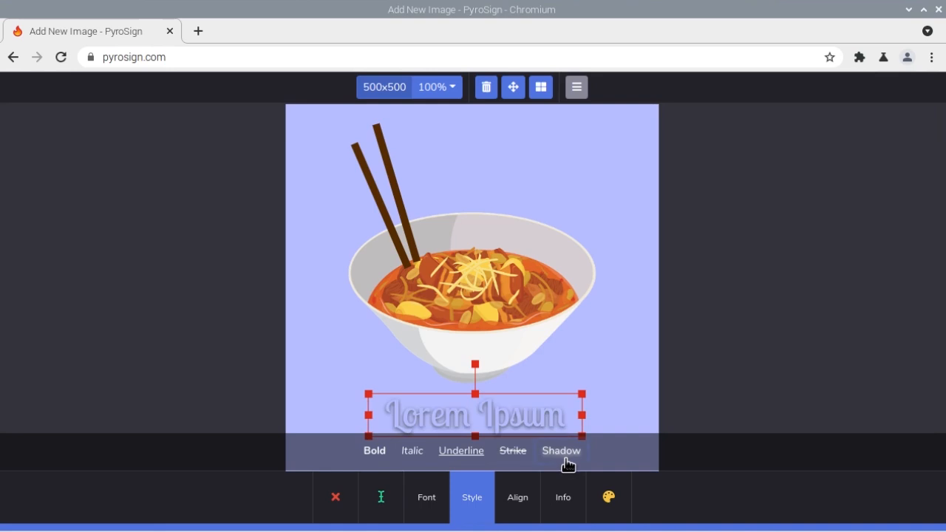
{"action": "left_click", "coordinate": [620, 513]}
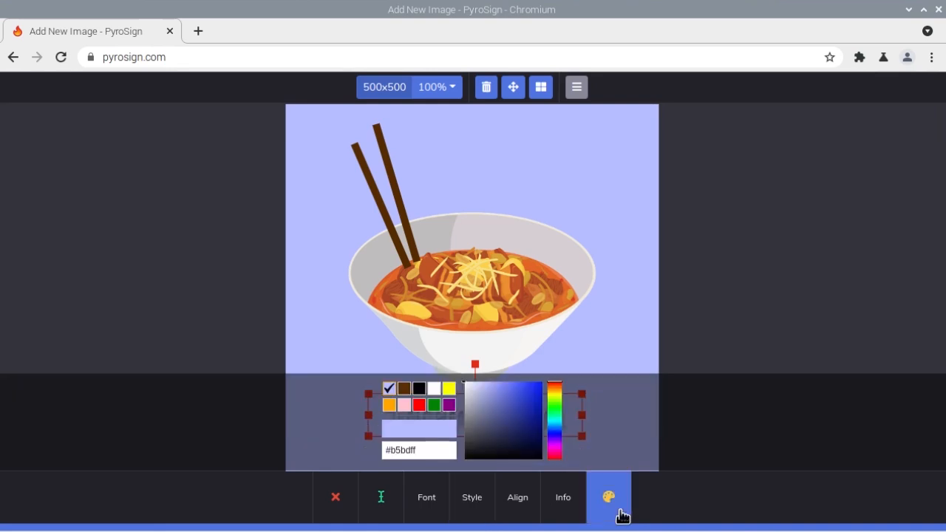
{"action": "left_click", "coordinate": [435, 390]}
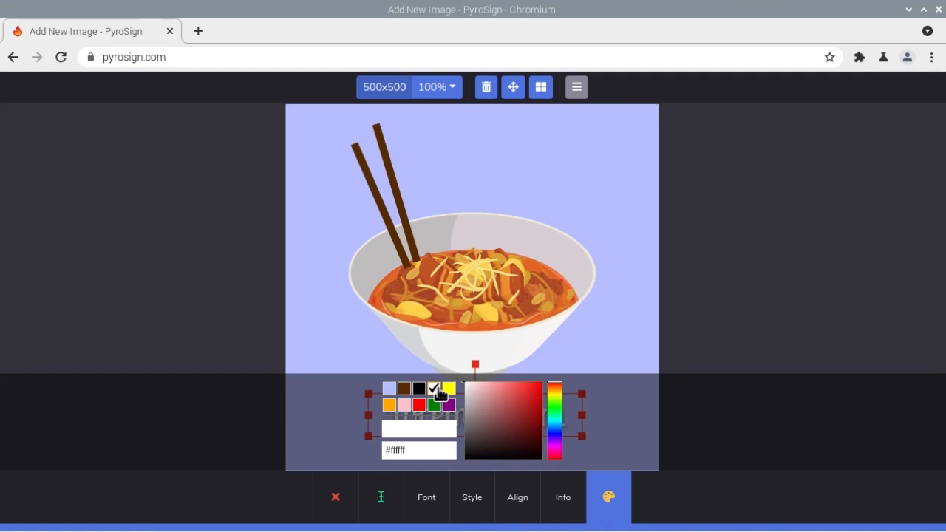
{"action": "left_click", "coordinate": [470, 506]}
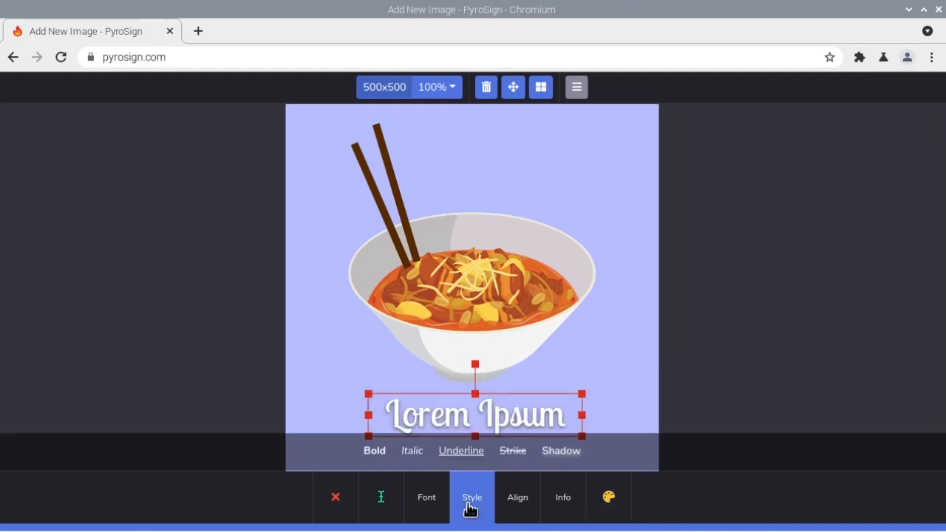
Replace the placeholder text below the bowl with "New Item!" and deselect everything.
{"action": "key", "text": "Escape"}
{"action": "double_click", "coordinate": [477, 416]}
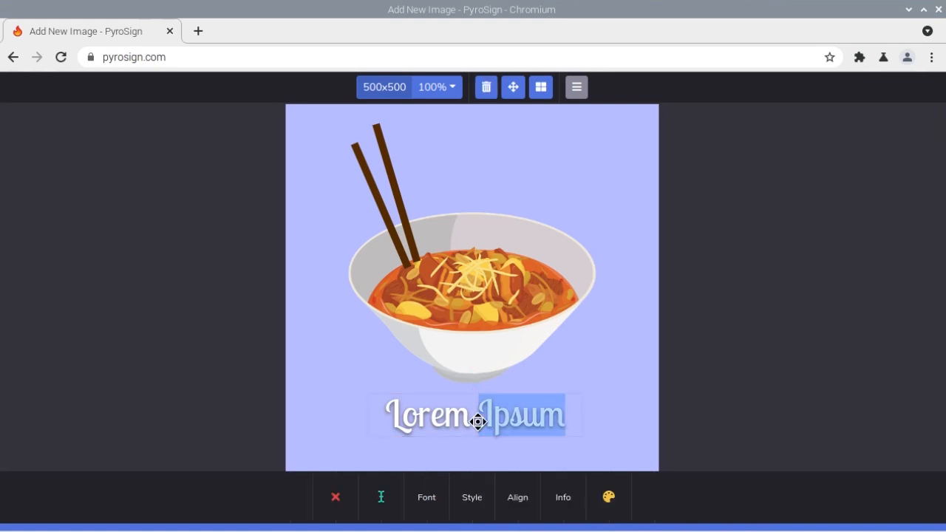
{"action": "left_click", "coordinate": [480, 420]}
{"action": "left_click_drag", "start_coordinate": [564, 423], "coordinate": [352, 416]}
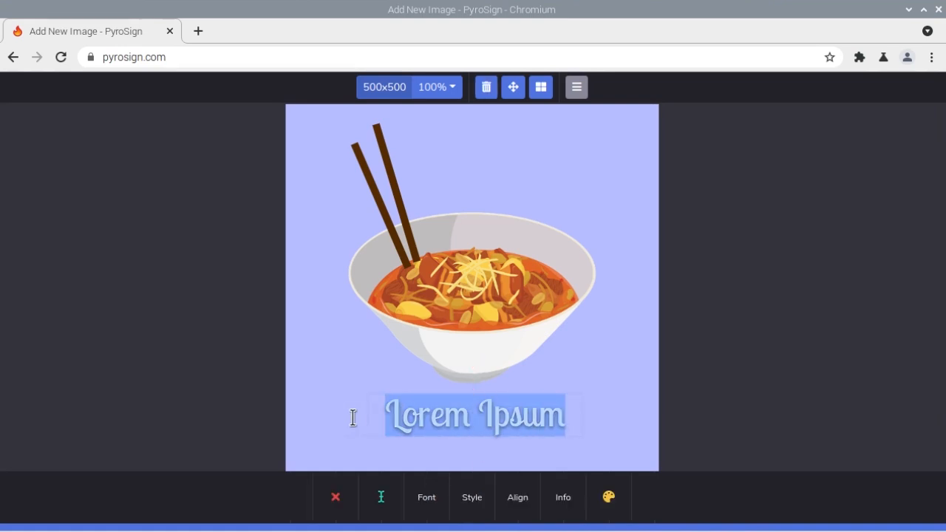
{"action": "type", "text": "New Item"}
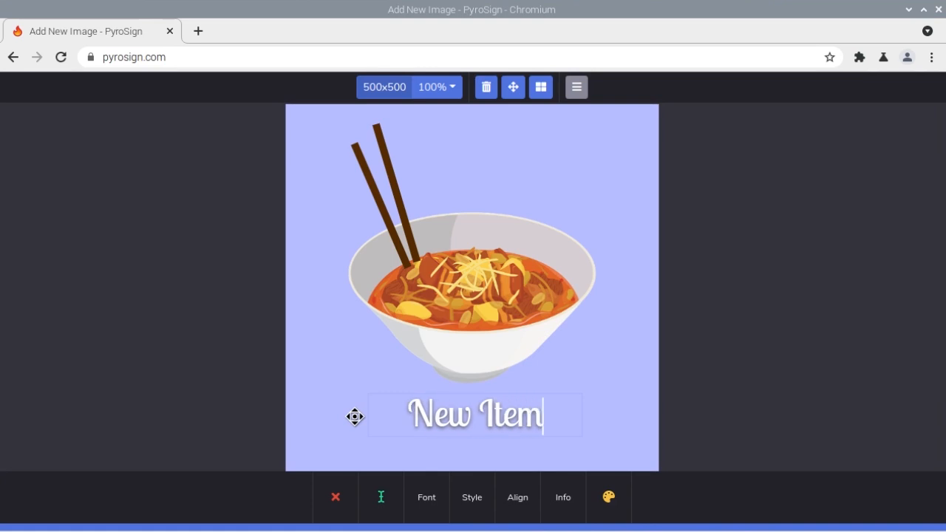
{"action": "type", "text": "!"}
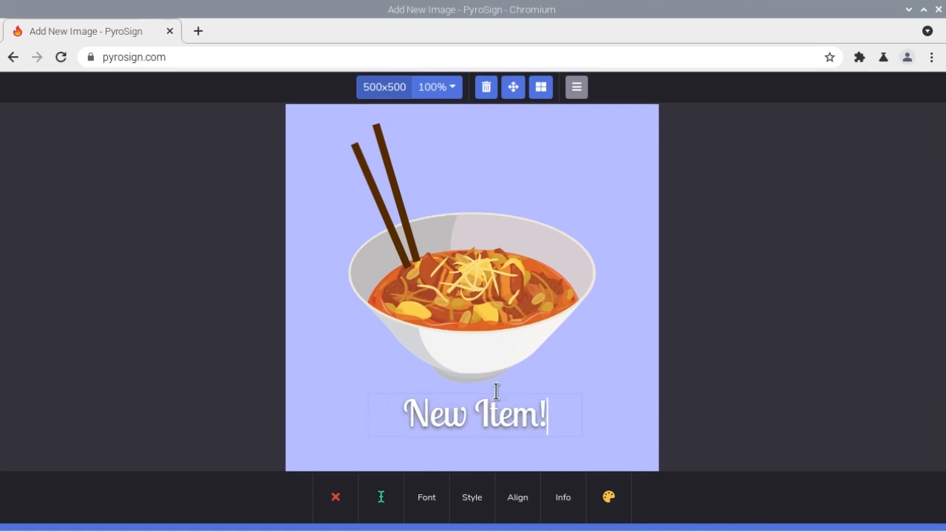
{"action": "left_click", "coordinate": [602, 362]}
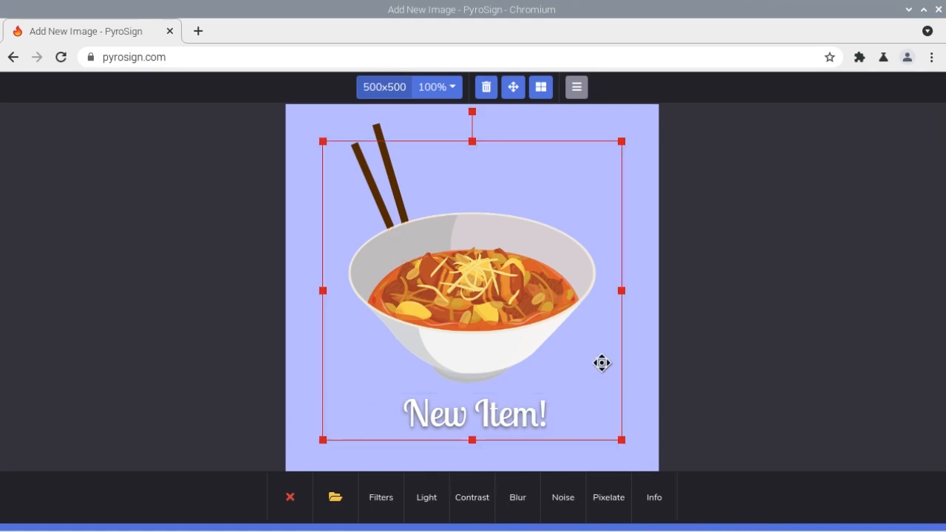
{"action": "left_click", "coordinate": [642, 376]}
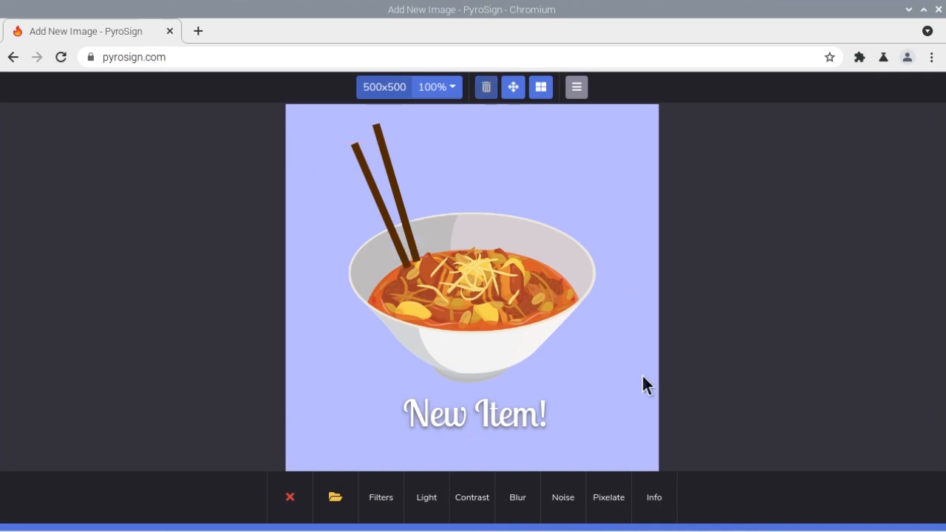
{"action": "left_click", "coordinate": [641, 376]}
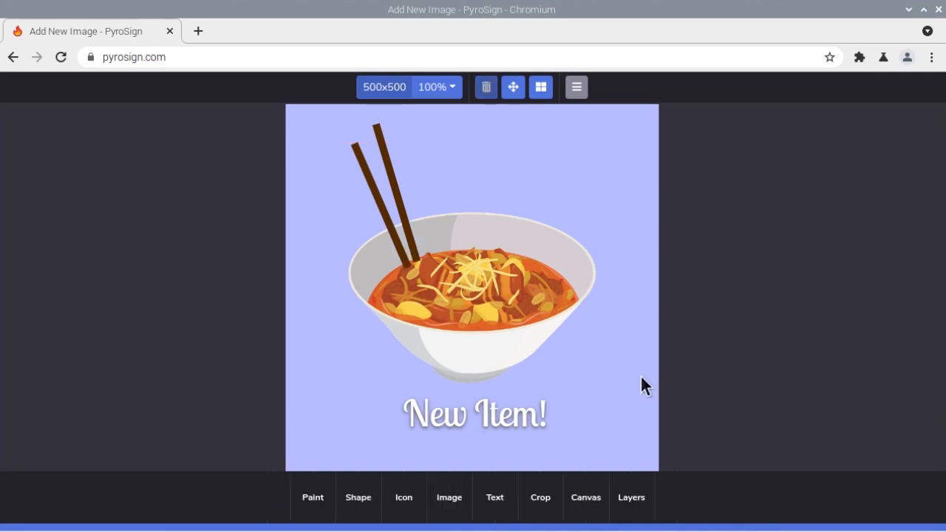
Add an ellipse shape and set its fill to pale lavender, #e1e4ff.
{"action": "left_click", "coordinate": [358, 510]}
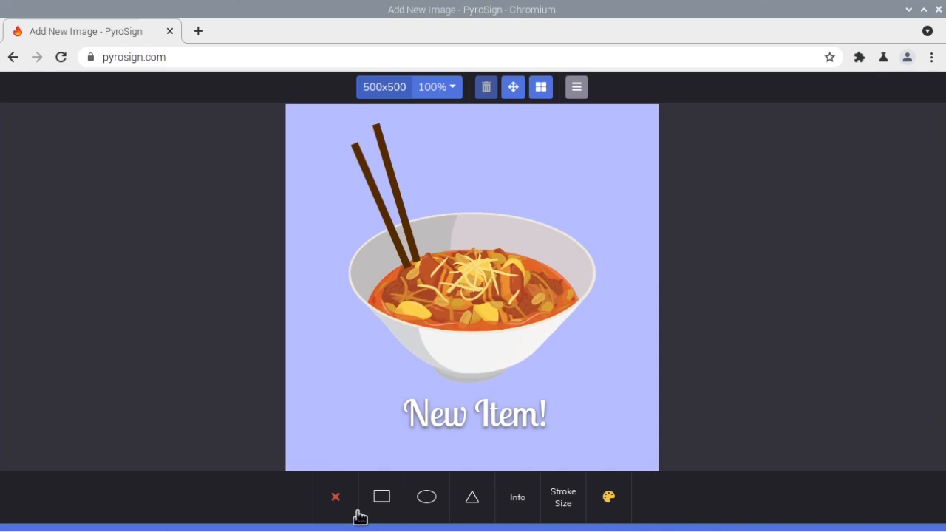
{"action": "left_click", "coordinate": [430, 507]}
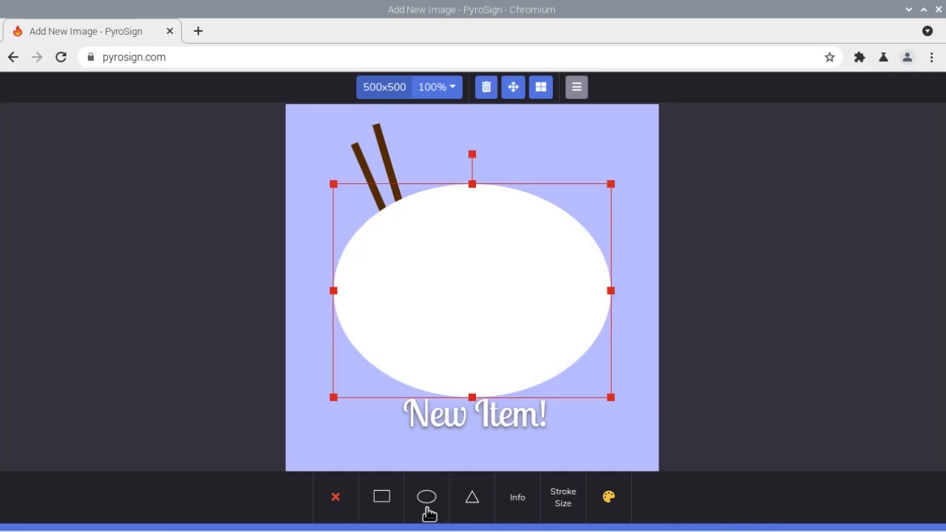
{"action": "left_click", "coordinate": [624, 509]}
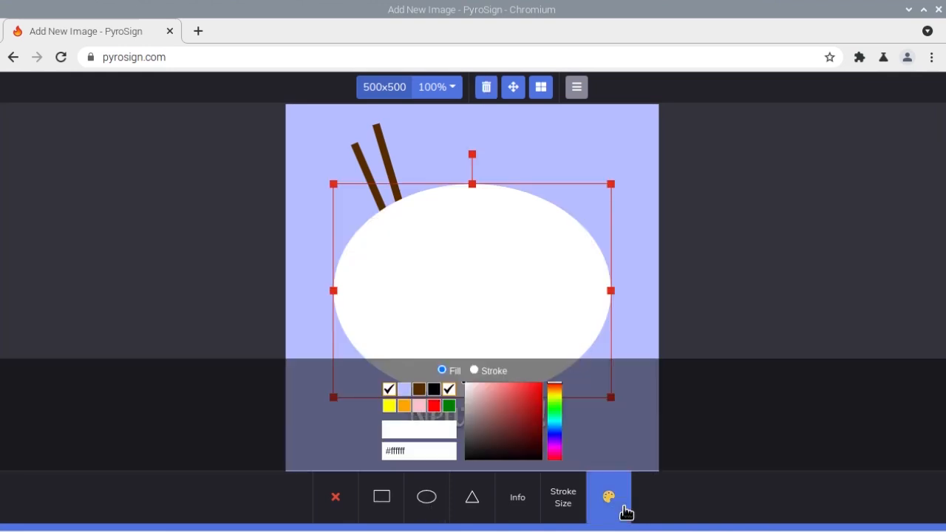
{"action": "double_click", "coordinate": [421, 453]}
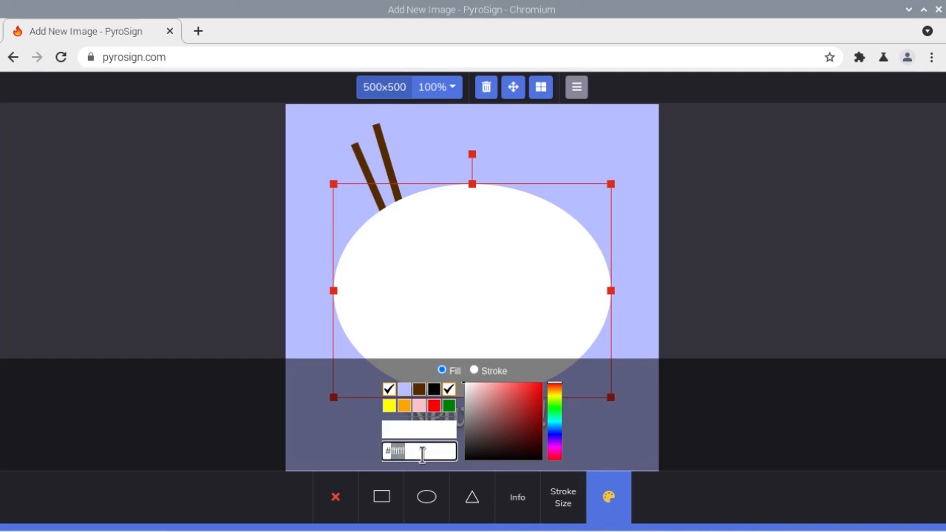
{"action": "type", "text": "e1e4ff"}
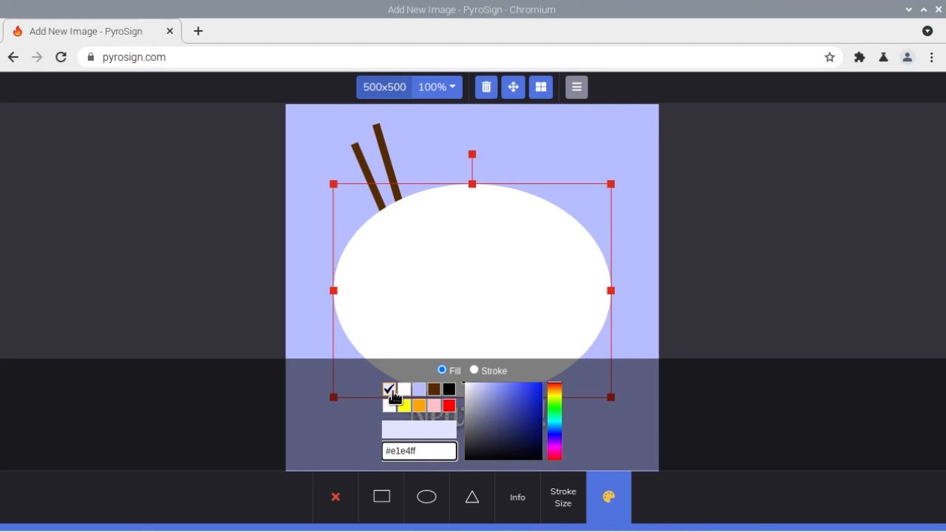
{"action": "left_click", "coordinate": [392, 393]}
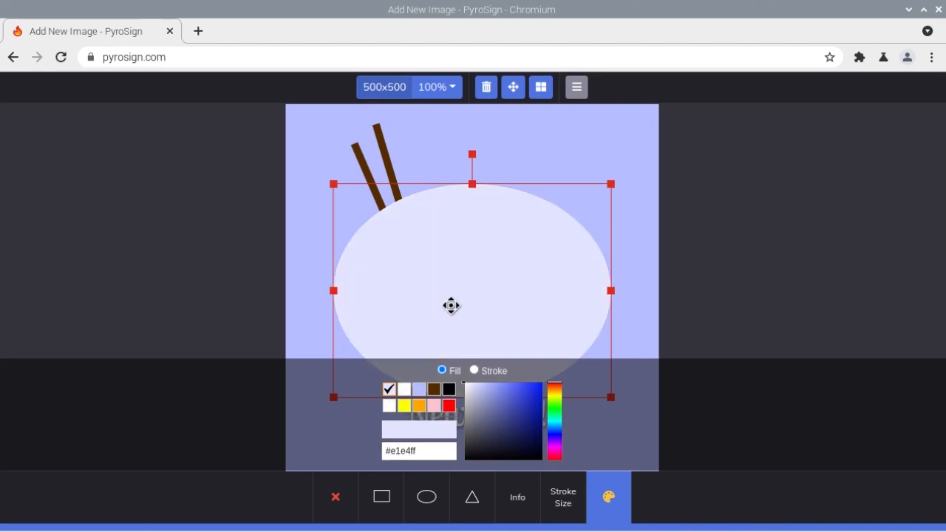
{"action": "left_click", "coordinate": [337, 498]}
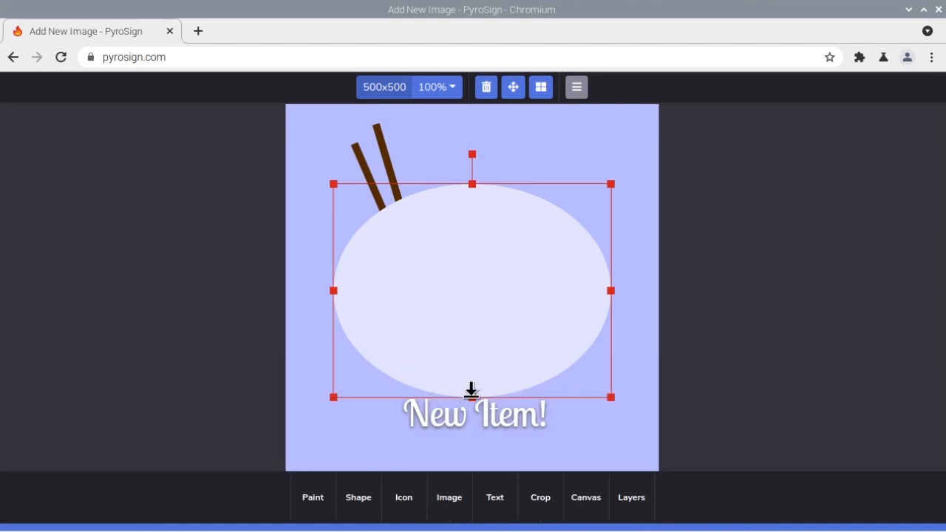
Enlarge the ellipse beyond the canvas and move it so its upper-left curve fills the canvas's lower-right area.
{"action": "left_click_drag", "start_coordinate": [471, 392], "coordinate": [472, 493]}
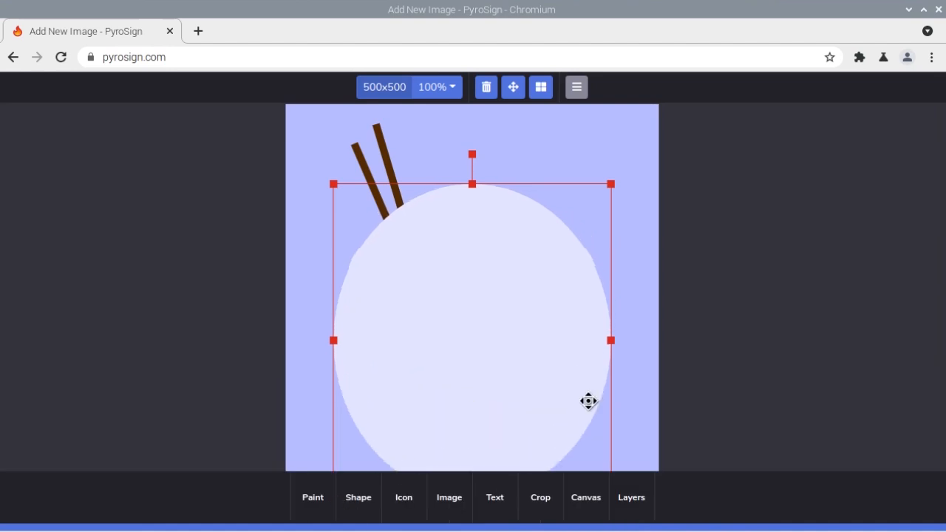
{"action": "left_click_drag", "start_coordinate": [610, 340], "coordinate": [713, 342]}
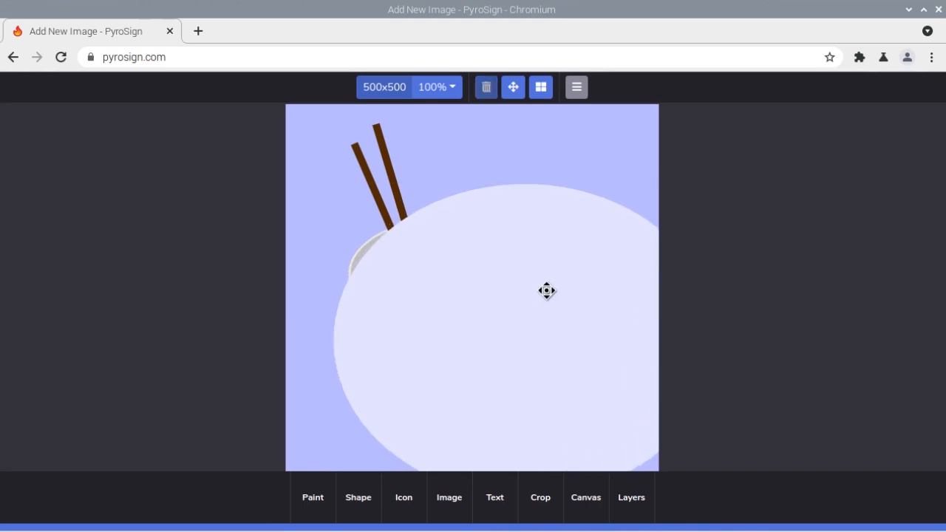
{"action": "left_click", "coordinate": [517, 289]}
{"action": "left_click_drag", "start_coordinate": [495, 272], "coordinate": [612, 366]}
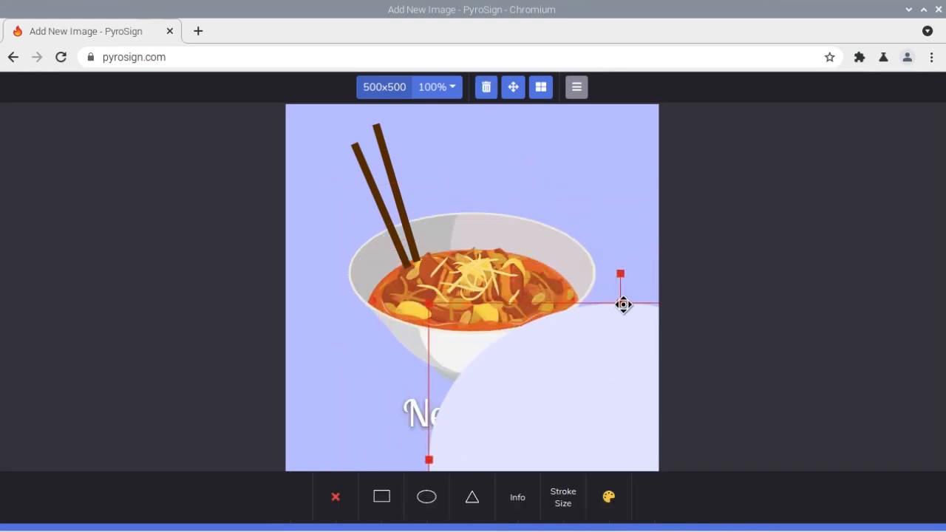
{"action": "left_click_drag", "start_coordinate": [620, 303], "coordinate": [631, 116]}
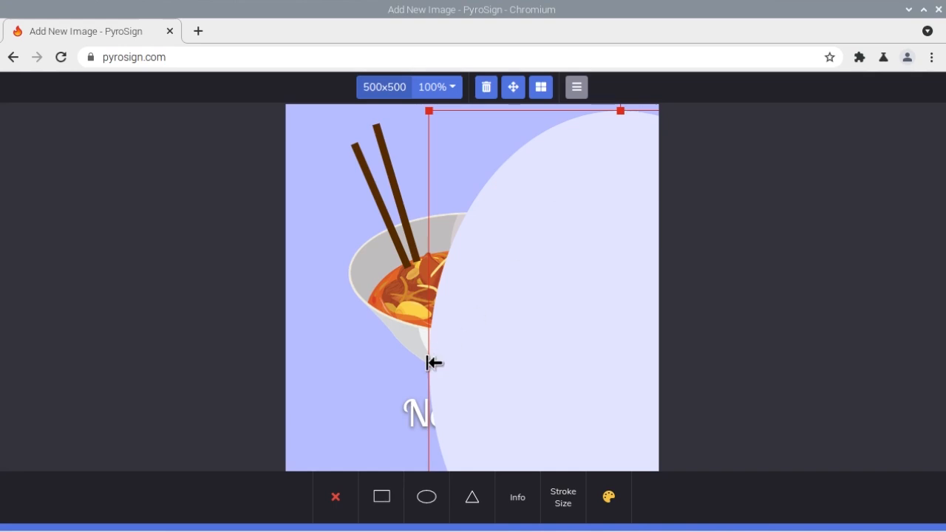
{"action": "left_click_drag", "start_coordinate": [431, 363], "coordinate": [299, 361]}
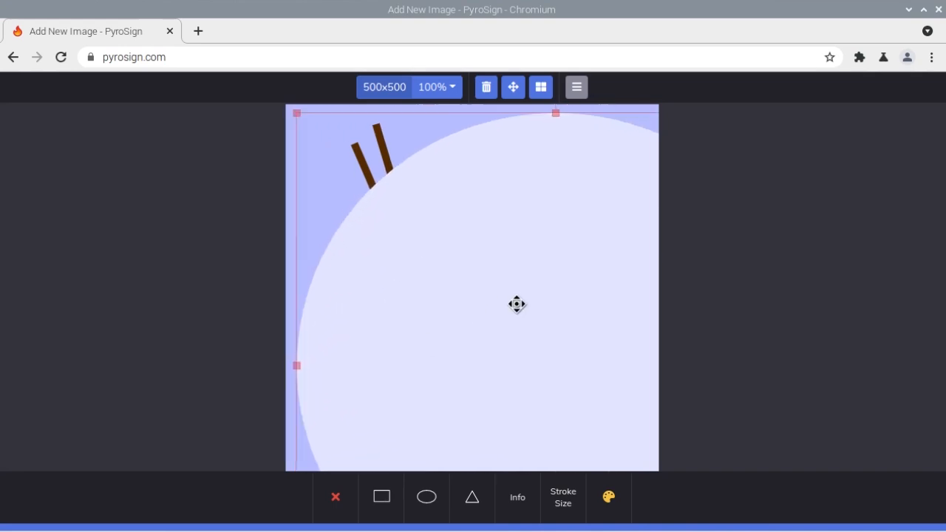
{"action": "left_click_drag", "start_coordinate": [515, 304], "coordinate": [593, 387]}
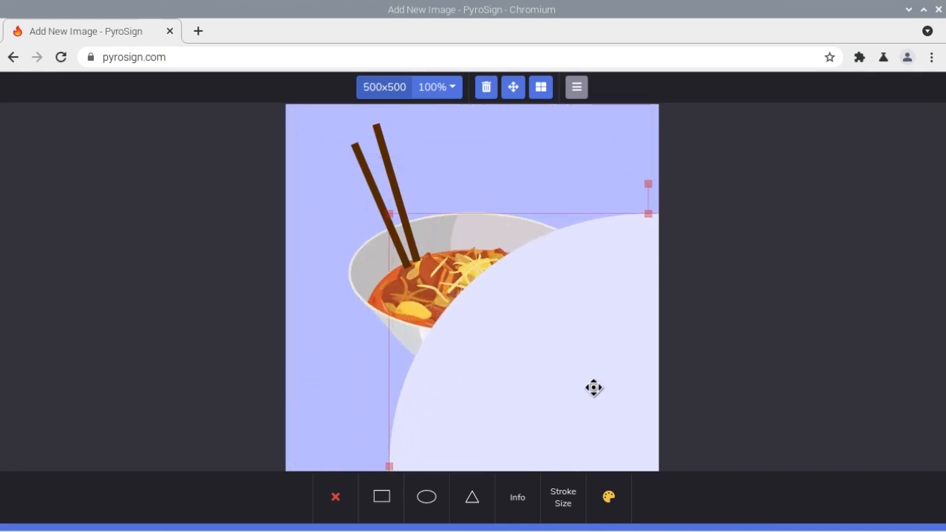
{"action": "left_click_drag", "start_coordinate": [648, 216], "coordinate": [649, 167]}
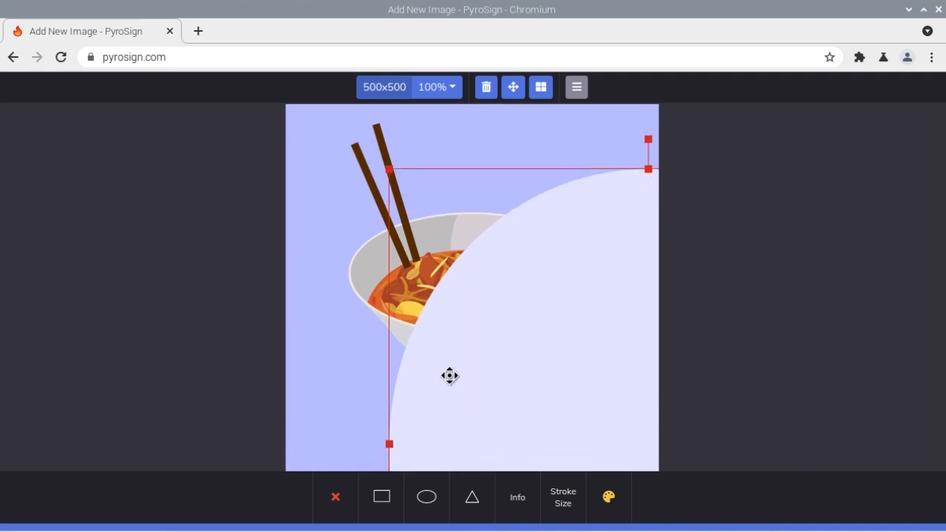
{"action": "left_click_drag", "start_coordinate": [389, 452], "coordinate": [308, 445]}
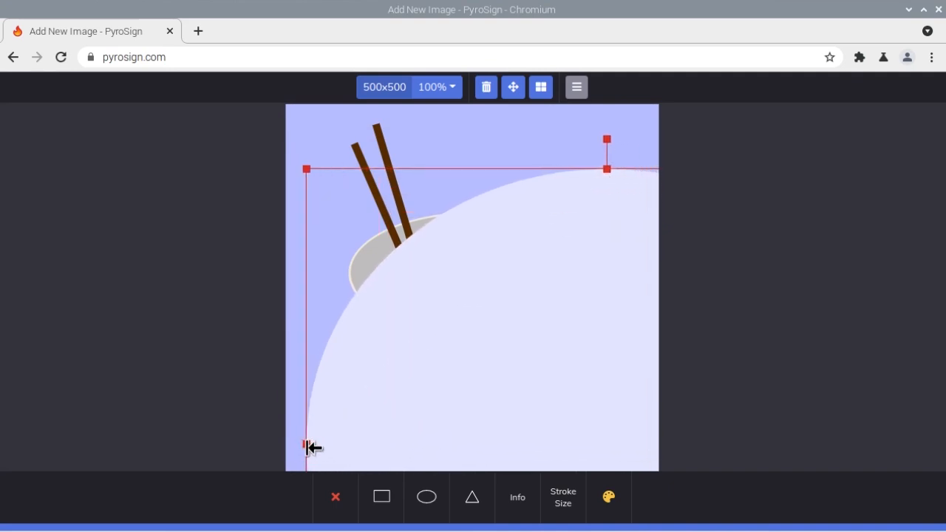
{"action": "left_click_drag", "start_coordinate": [610, 165], "coordinate": [623, 133]}
{"action": "left_click_drag", "start_coordinate": [527, 267], "coordinate": [572, 322]}
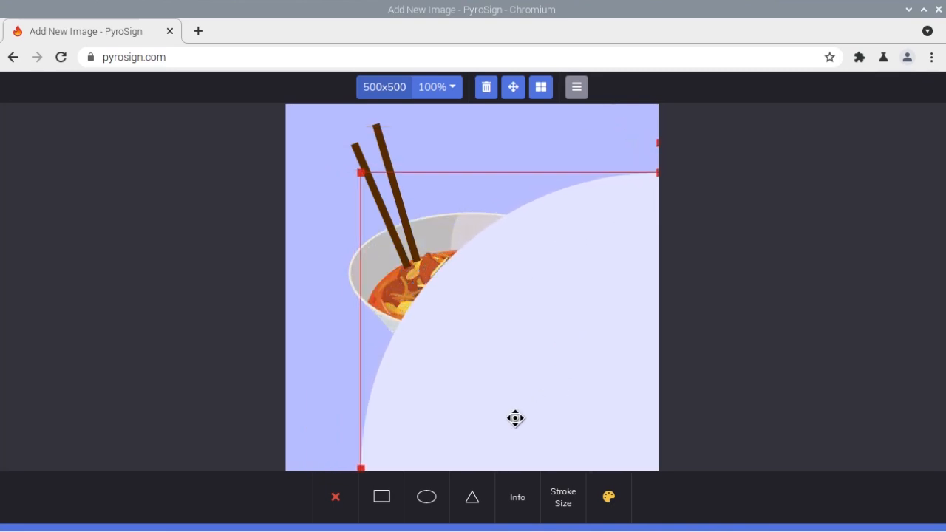
{"action": "key", "text": "Escape"}
Send the ellipse layer behind the bowl, chopsticks and text layers.
{"action": "left_click", "coordinate": [642, 495]}
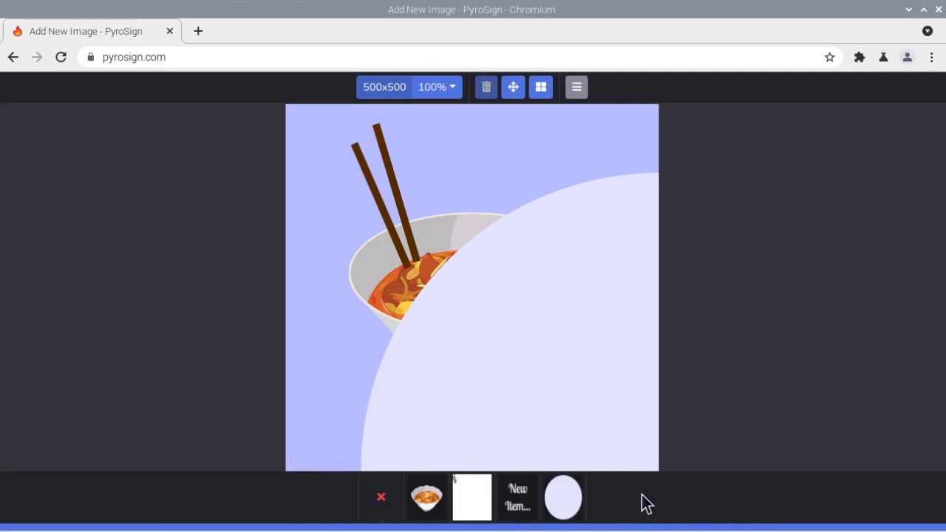
{"action": "left_click", "coordinate": [564, 498]}
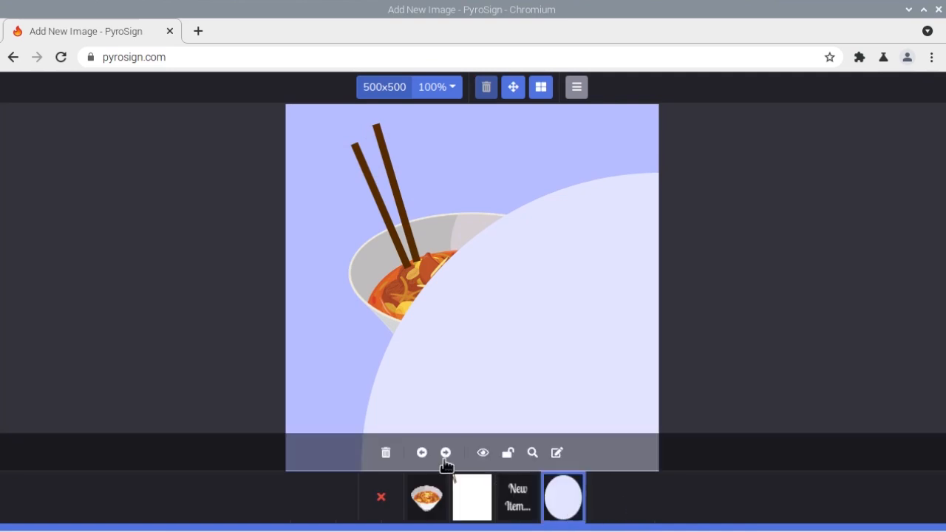
{"action": "left_click", "coordinate": [421, 453]}
{"action": "left_click", "coordinate": [422, 453]}
{"action": "left_click", "coordinate": [422, 453]}
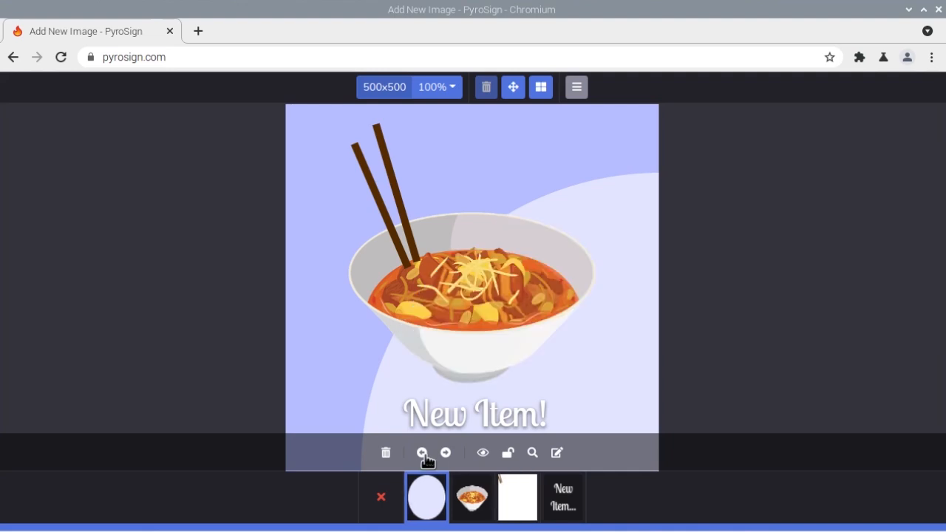
{"action": "key", "text": "Escape"}
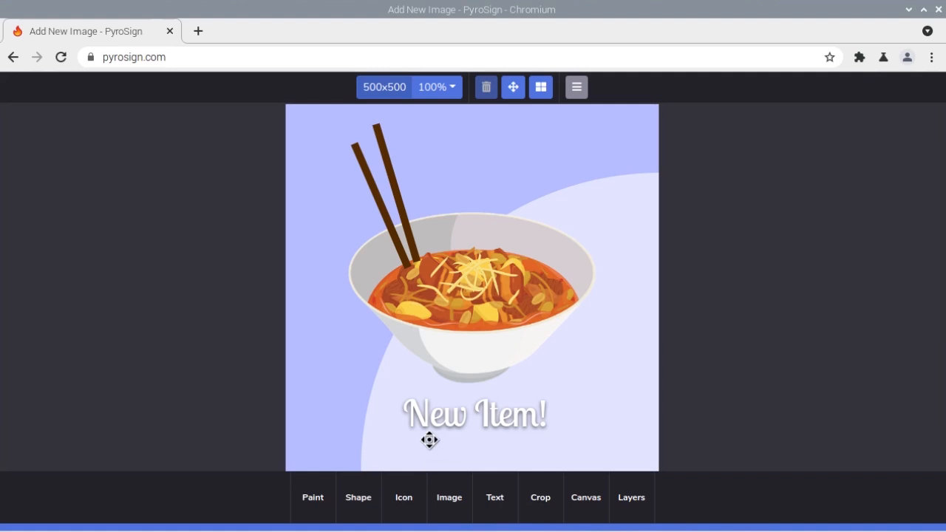
Save the image as a new file in Project (Layered) format, named "Bowl of Curry Project".
{"action": "left_click", "coordinate": [575, 89]}
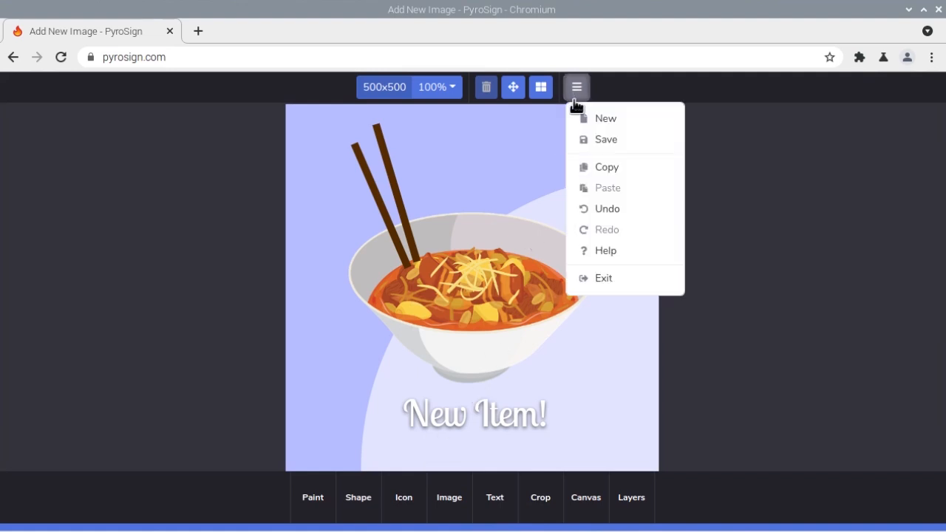
{"action": "left_click", "coordinate": [607, 142]}
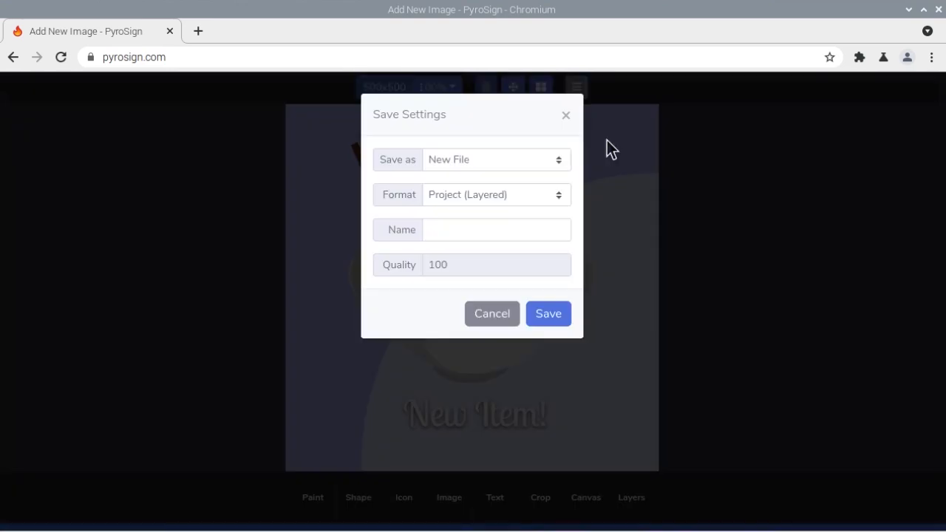
{"action": "left_click", "coordinate": [547, 229]}
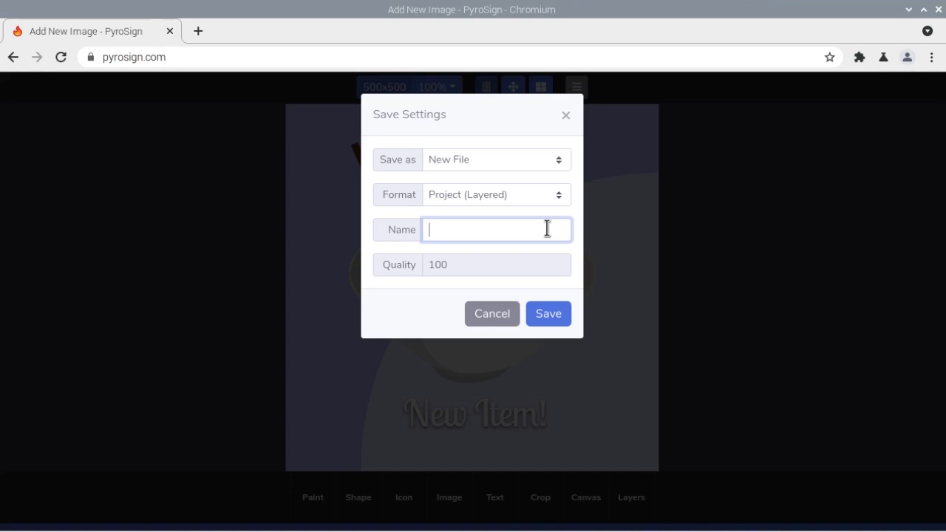
{"action": "type", "text": "Bowl of Curry Project"}
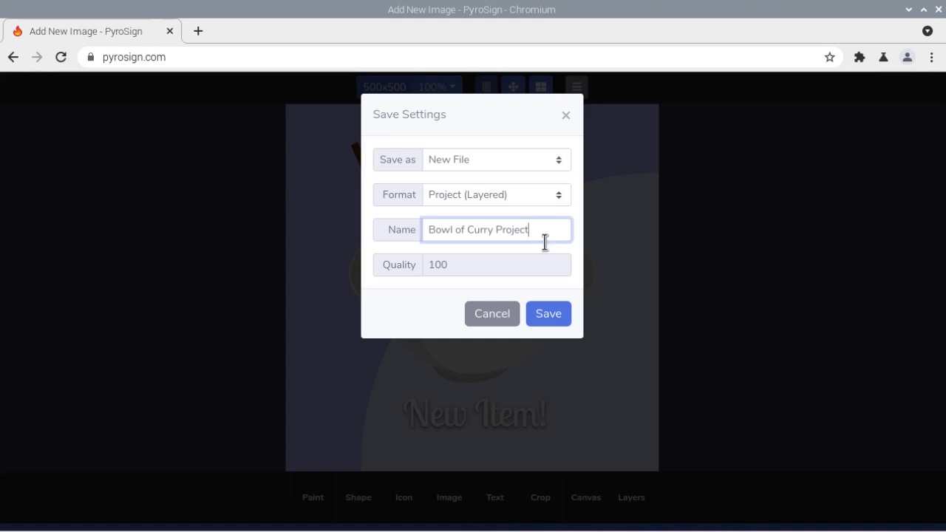
{"action": "left_click", "coordinate": [550, 323]}
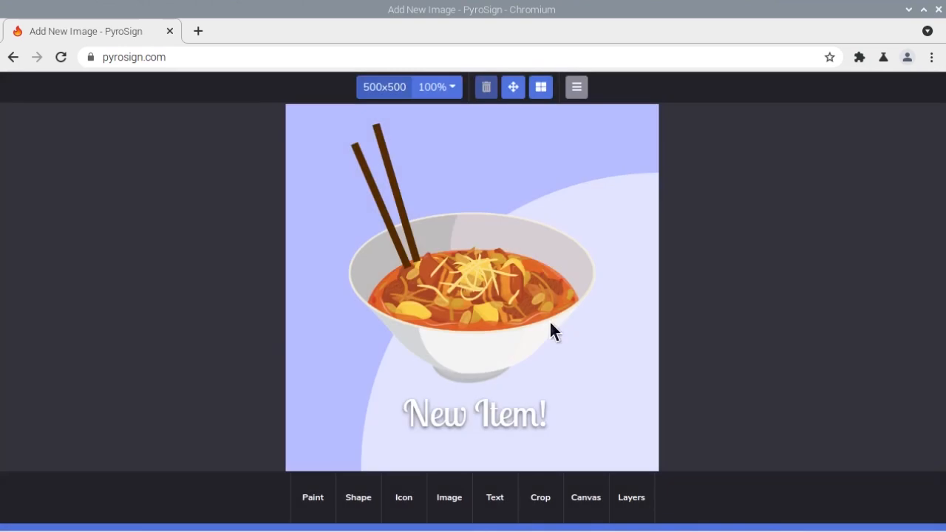
Exit the image editor, agreeing to close it, and review the saved project's preview on its Edit Media page.
{"action": "left_click", "coordinate": [576, 88]}
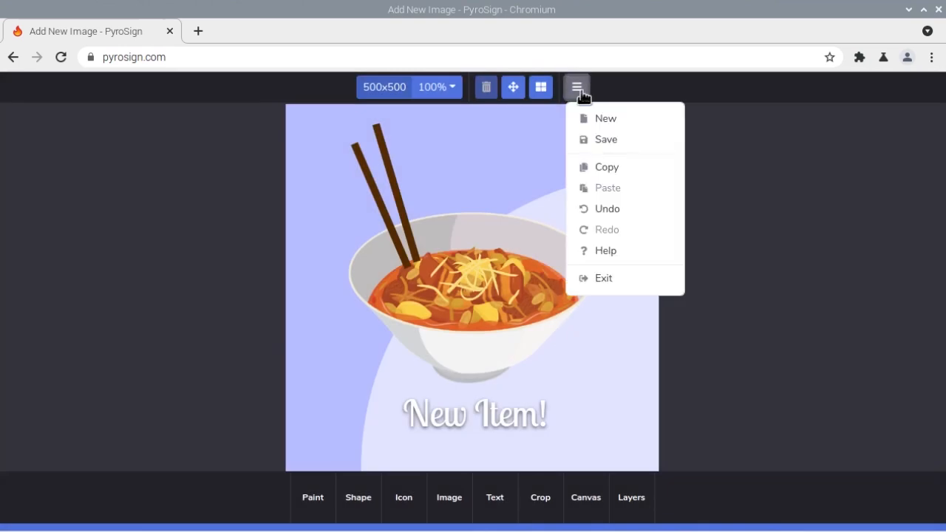
{"action": "left_click", "coordinate": [622, 288]}
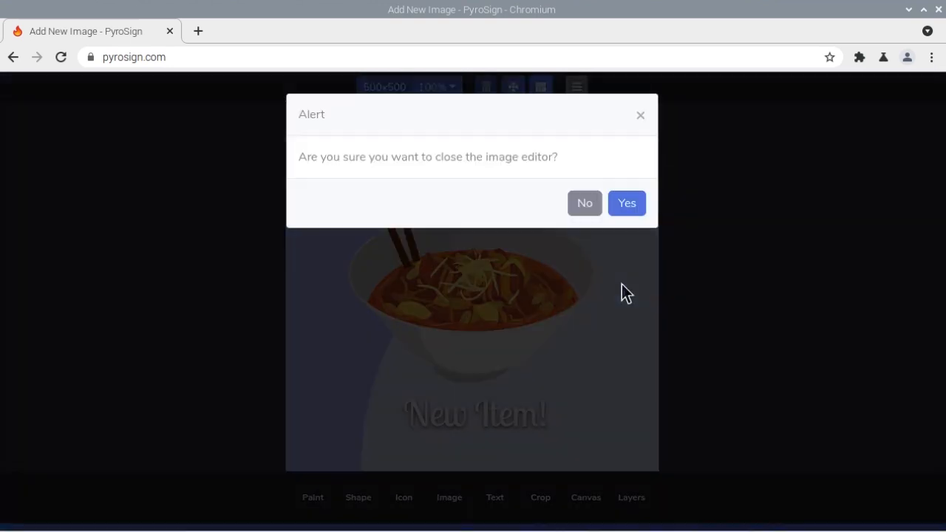
{"action": "left_click", "coordinate": [632, 211]}
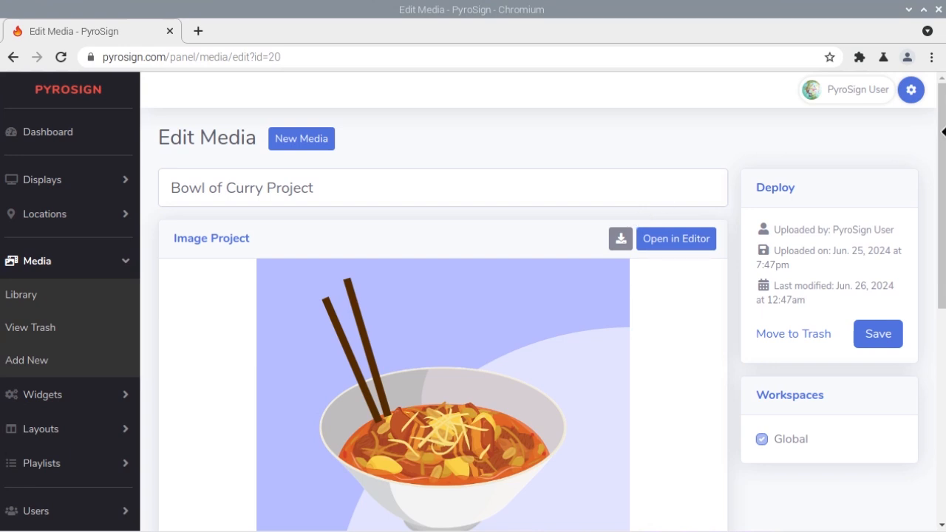
{"action": "left_click_drag", "start_coordinate": [942, 136], "coordinate": [942, 206]}
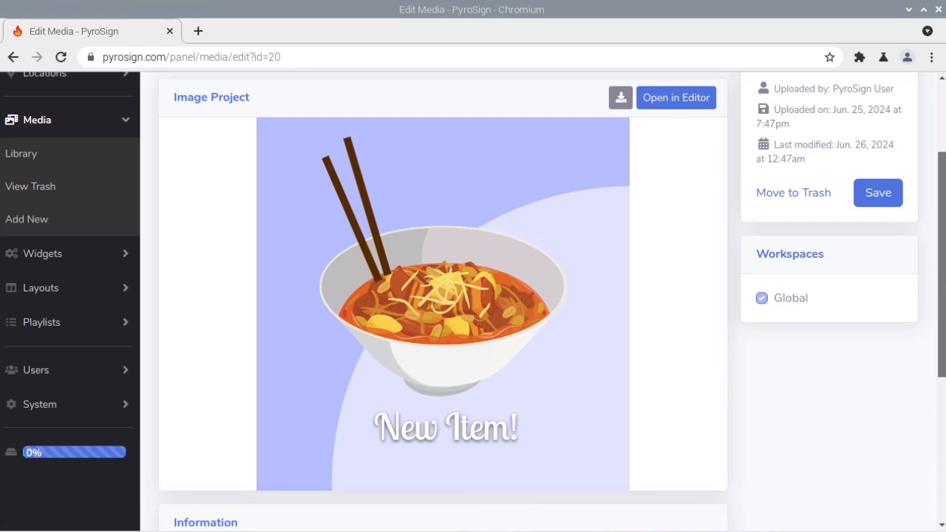
{"action": "scroll", "coordinate": [835, 99], "scroll_direction": "up", "scroll_amount": 4}
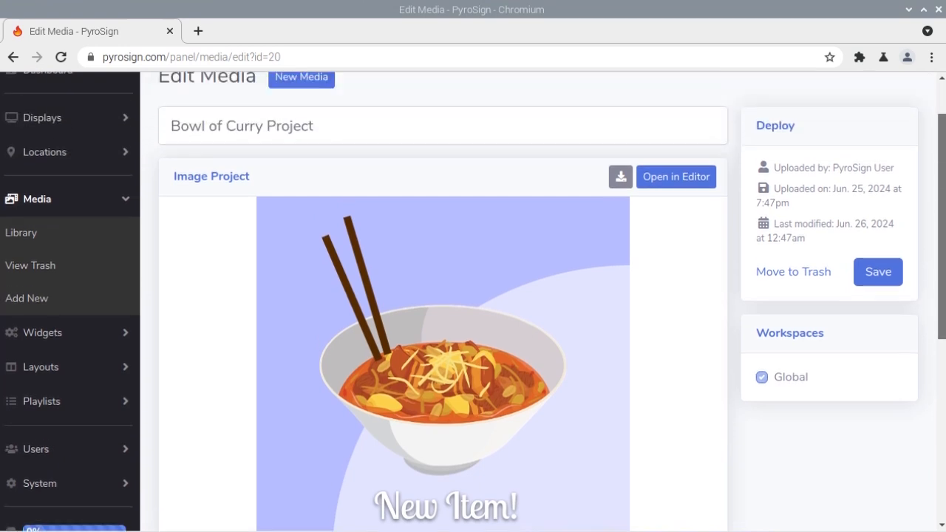